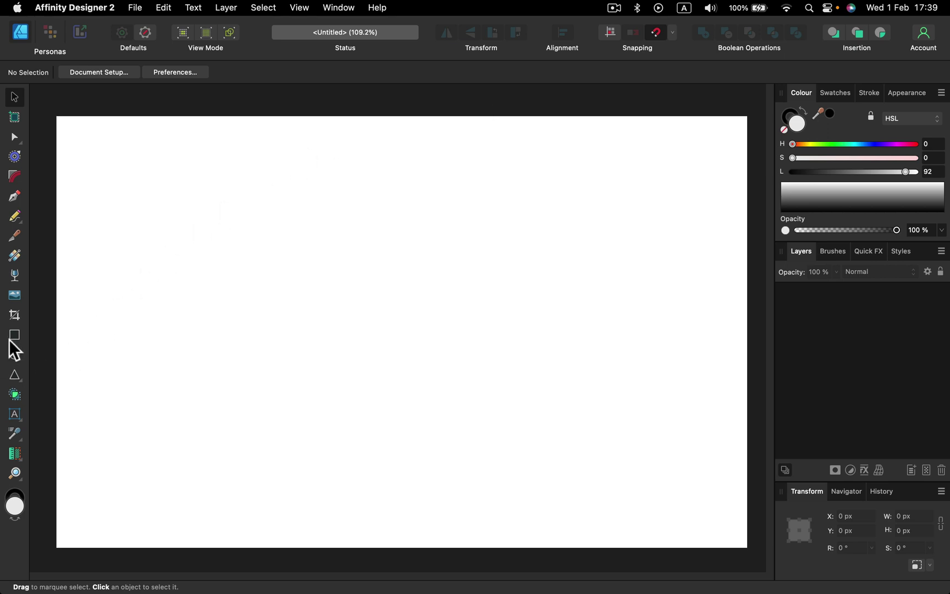
Draw a triangle on the left and a circle beside it.
{"action": "left_click", "coordinate": [15, 374]}
{"action": "left_click_drag", "start_coordinate": [172, 208], "coordinate": [303, 346]}
{"action": "left_click", "coordinate": [13, 356]}
{"action": "left_click_drag", "start_coordinate": [346, 209], "coordinate": [479, 347]}
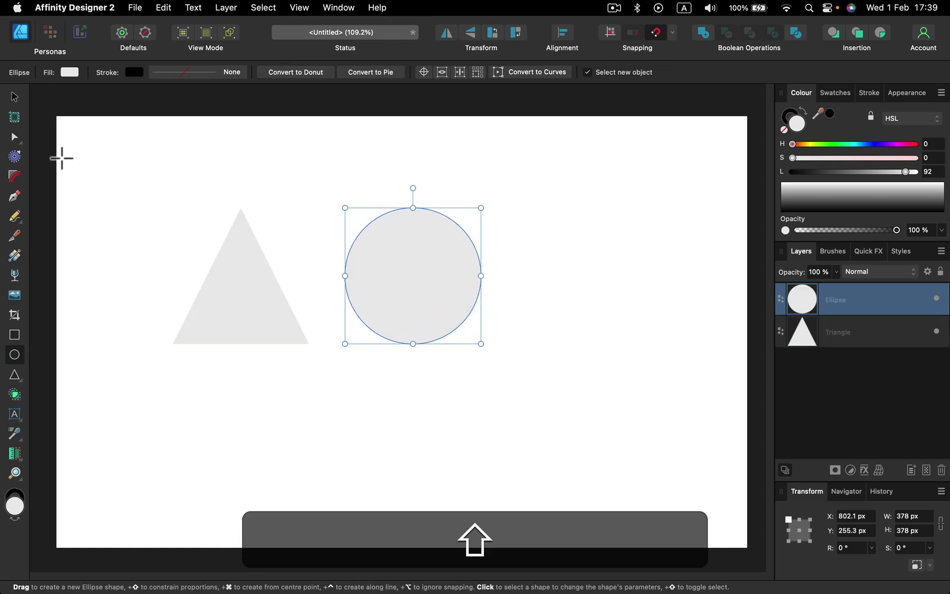
Fill both shapes green, then make the circle magenta with no outline.
{"action": "left_click", "coordinate": [15, 97]}
{"action": "left_click", "coordinate": [240, 285], "text": "shift"}
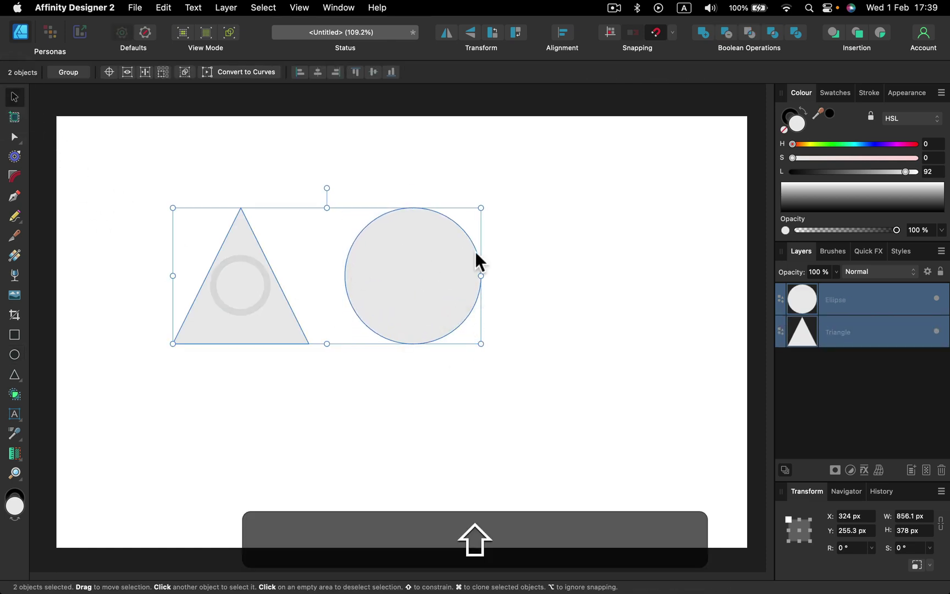
{"action": "mouse_move", "coordinate": [860, 146]}
{"action": "left_mouse_down"}
{"action": "mouse_move", "coordinate": [839, 147]}
{"action": "mouse_move", "coordinate": [907, 158]}
{"action": "mouse_move", "coordinate": [849, 174]}
{"action": "left_mouse_up"}
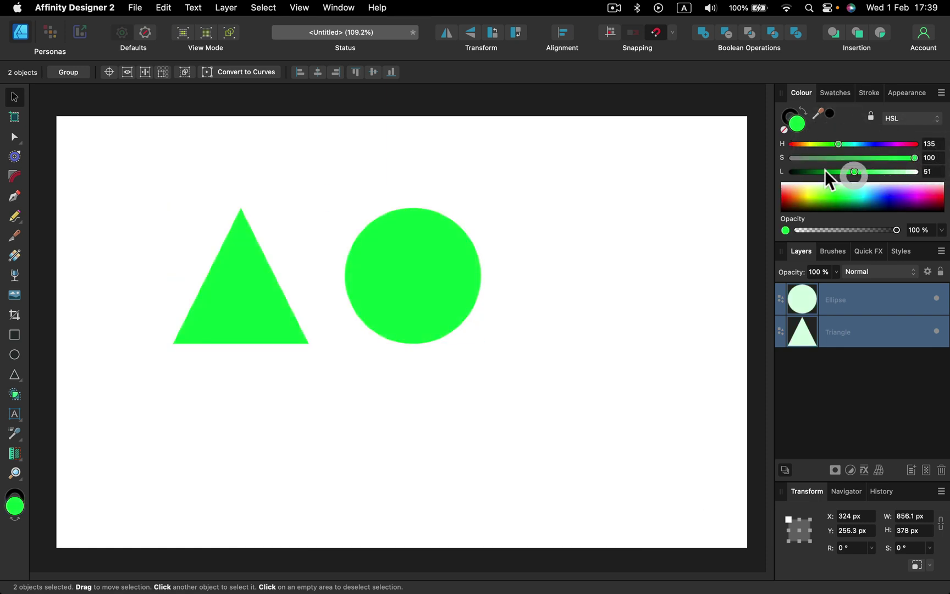
{"action": "left_click", "coordinate": [789, 117]}
{"action": "left_click", "coordinate": [632, 175]}
{"action": "left_click", "coordinate": [445, 262]}
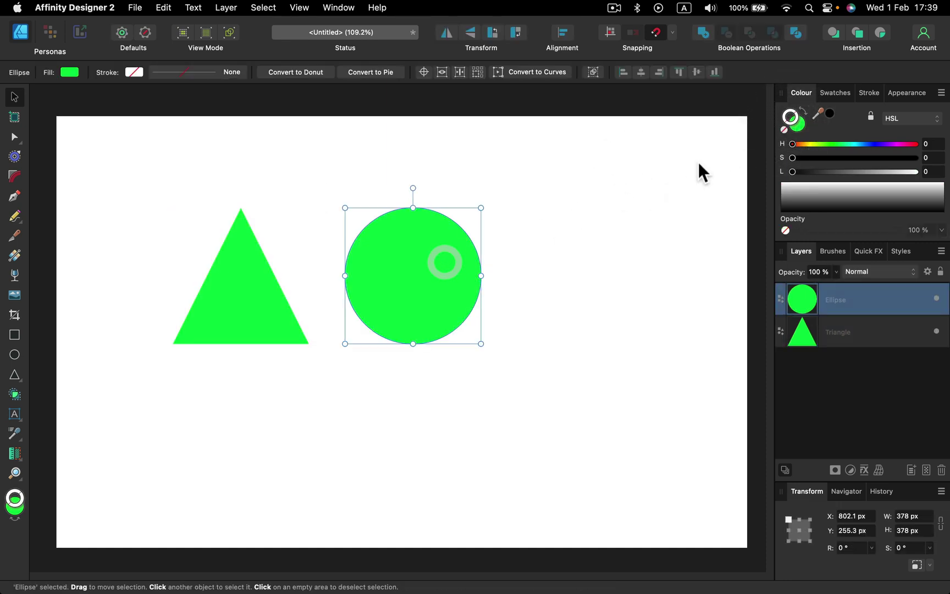
{"action": "left_click", "coordinate": [906, 143]}
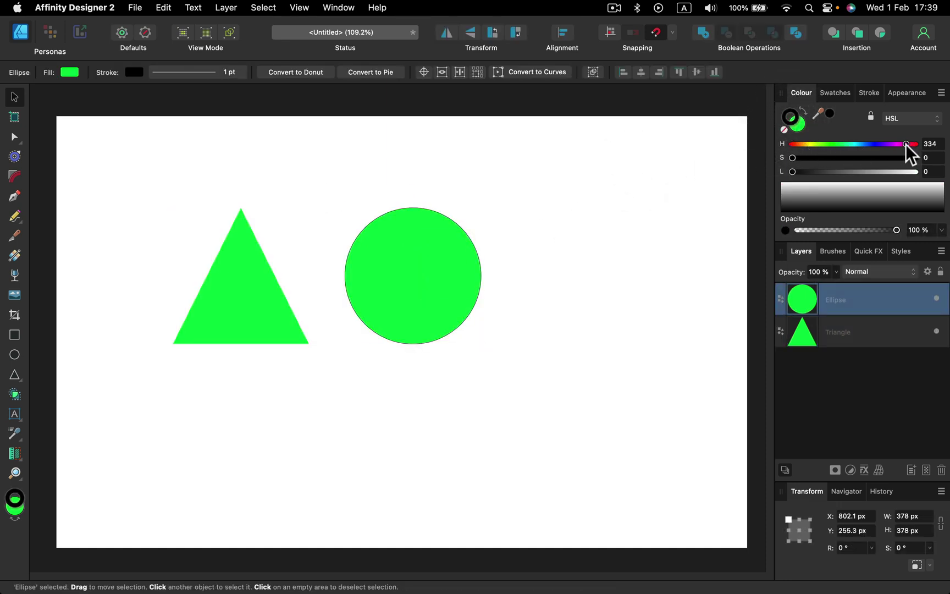
{"action": "left_click", "coordinate": [781, 131]}
{"action": "left_click", "coordinate": [797, 124]}
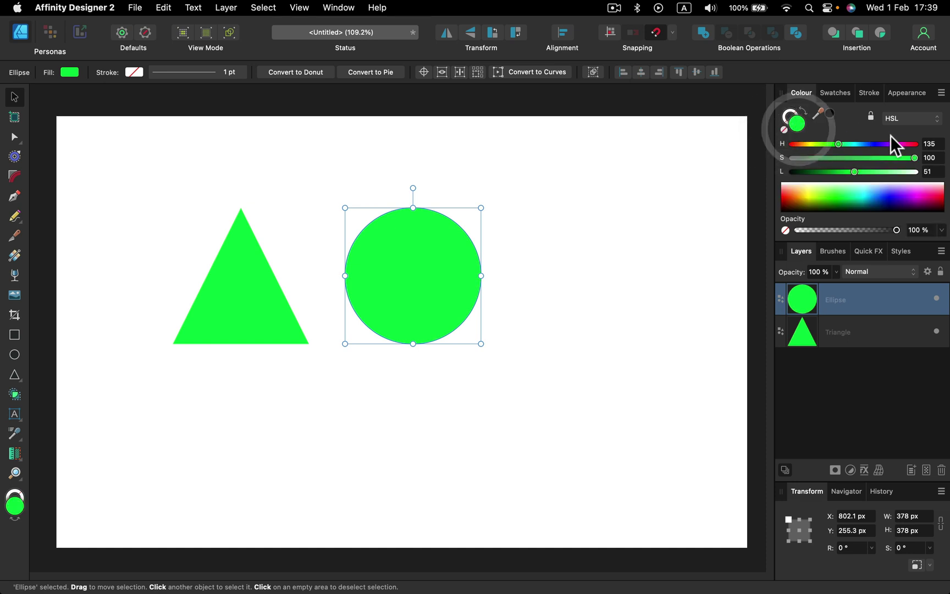
{"action": "left_click", "coordinate": [895, 143]}
Move both shapes right and scale them up together to about 497 px tall.
{"action": "left_click", "coordinate": [272, 305], "text": "shift"}
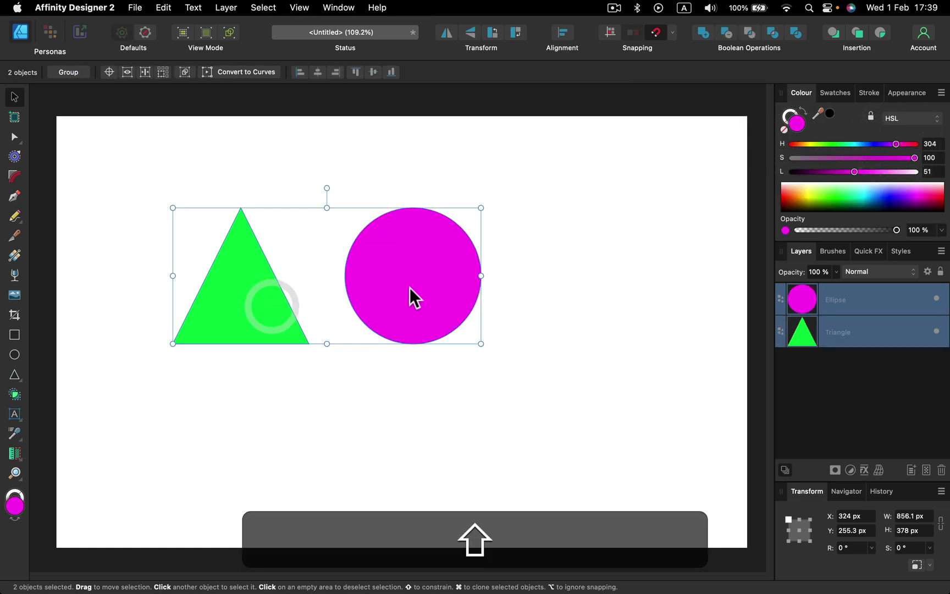
{"action": "left_click_drag", "start_coordinate": [410, 289], "coordinate": [440, 290]}
{"action": "left_click_drag", "start_coordinate": [510, 344], "coordinate": [607, 387]}
{"action": "left_click_drag", "start_coordinate": [557, 332], "coordinate": [541, 331]}
Turn on the circle's Outer Shadow with 39.7 px radius, 87 px offset and 335° angle.
{"action": "left_click", "coordinate": [655, 242]}
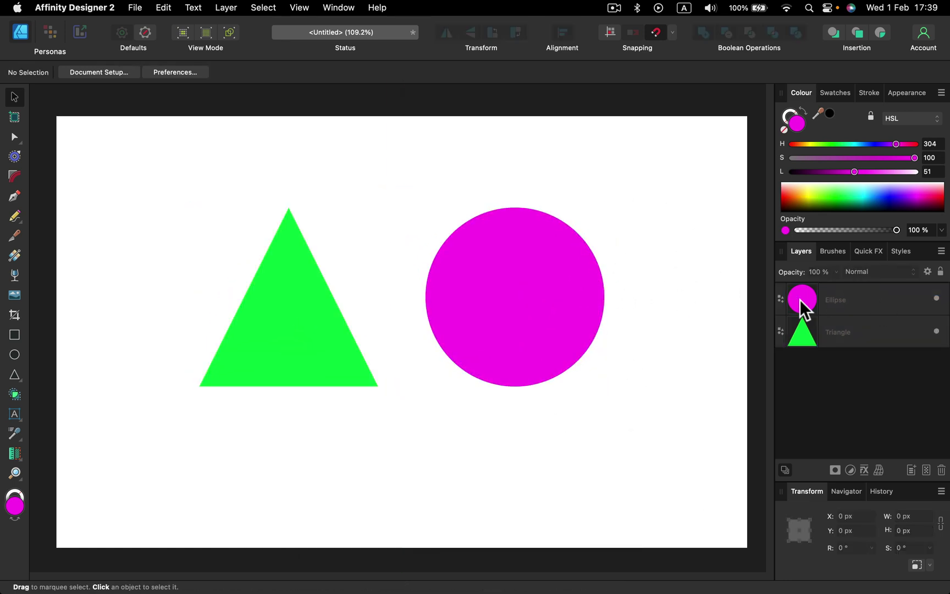
{"action": "left_click", "coordinate": [895, 303]}
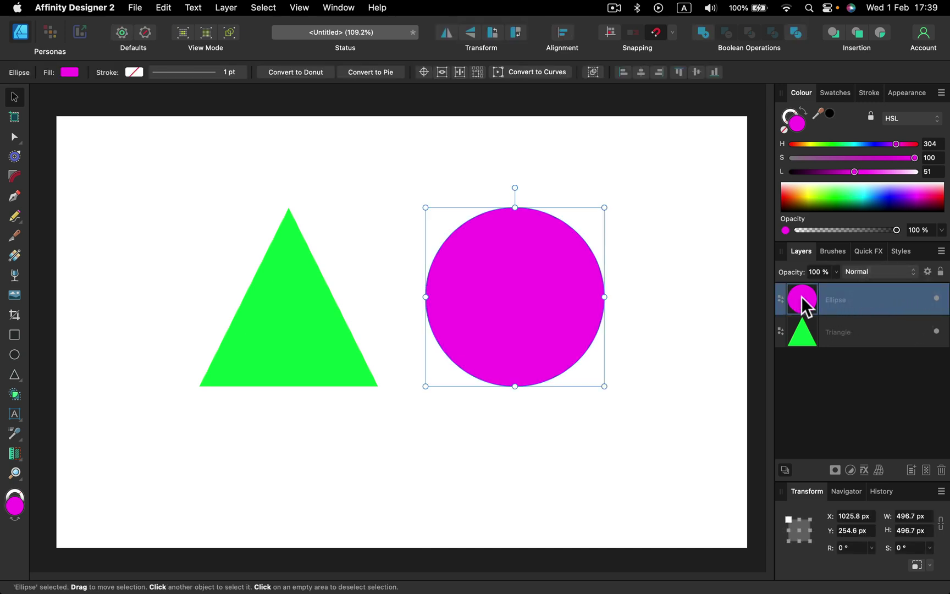
{"action": "left_click", "coordinate": [865, 470]}
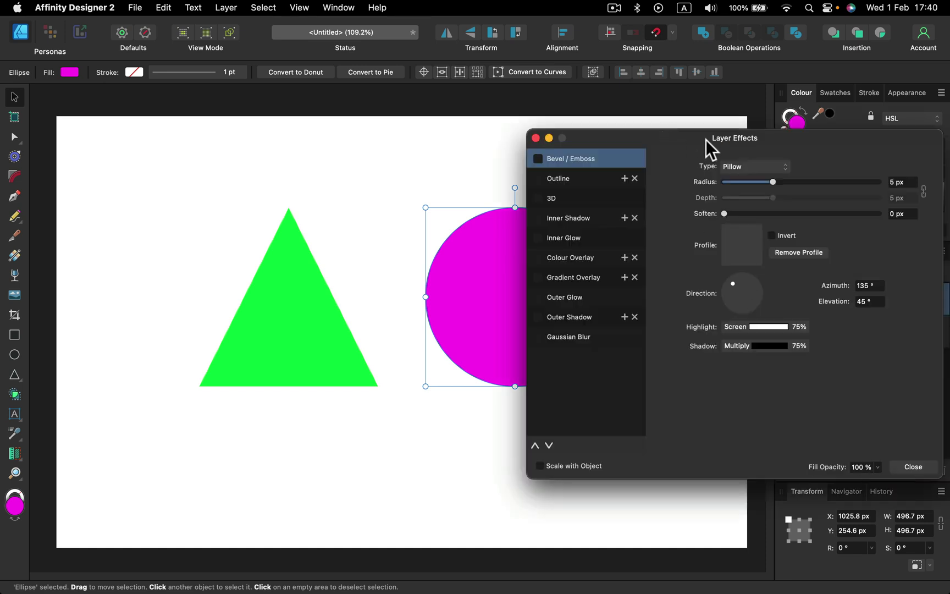
{"action": "left_click_drag", "start_coordinate": [682, 134], "coordinate": [791, 106]}
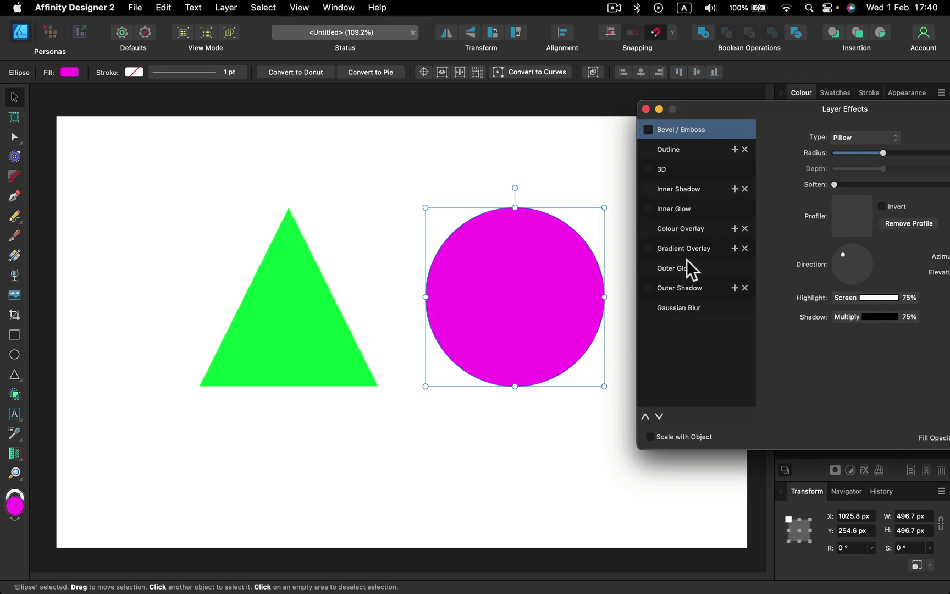
{"action": "left_click", "coordinate": [649, 289]}
{"action": "left_click", "coordinate": [665, 286]}
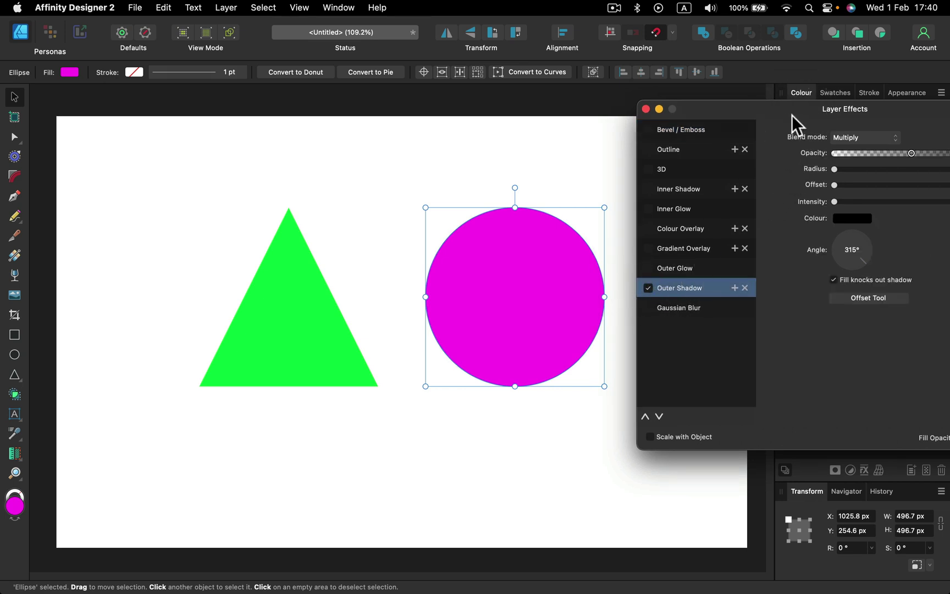
{"action": "left_click_drag", "start_coordinate": [794, 115], "coordinate": [186, 105]}
{"action": "left_click_drag", "start_coordinate": [250, 159], "coordinate": [341, 166]}
{"action": "left_click_drag", "start_coordinate": [242, 176], "coordinate": [372, 178]}
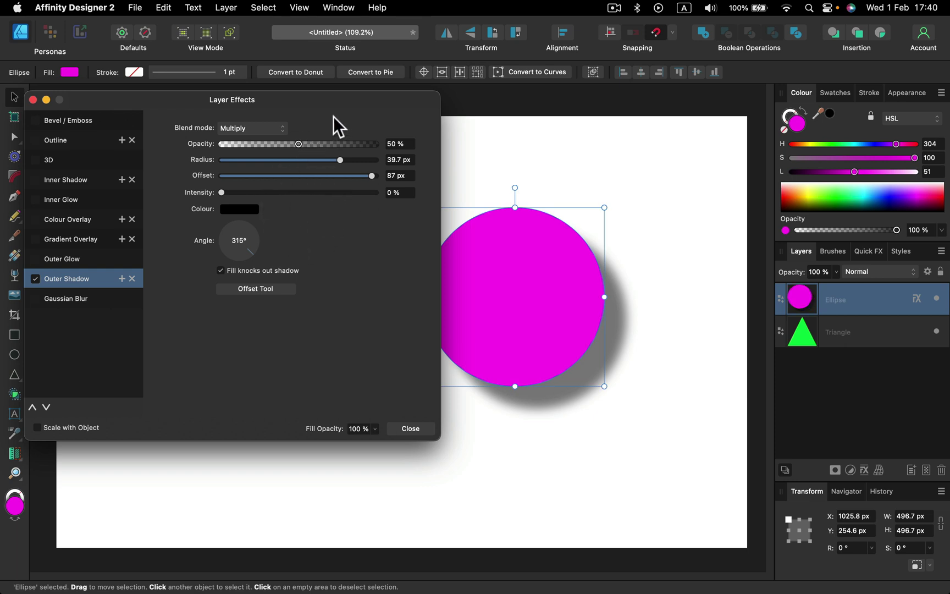
{"action": "left_click_drag", "start_coordinate": [252, 250], "coordinate": [271, 255]}
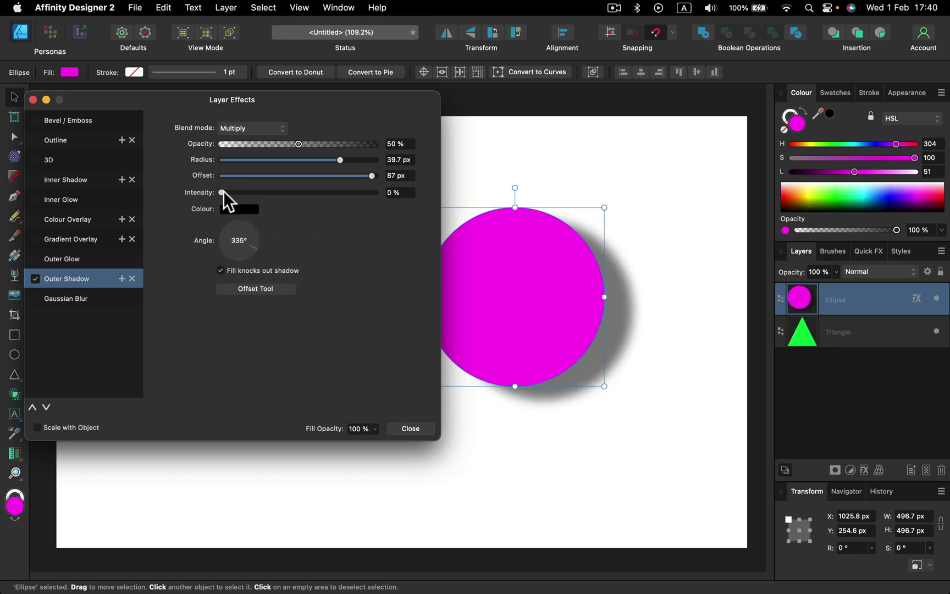
Set the shadow to 26% intensity and 37% opacity, angled straight down at 270°.
{"action": "left_click_drag", "start_coordinate": [222, 194], "coordinate": [385, 193]}
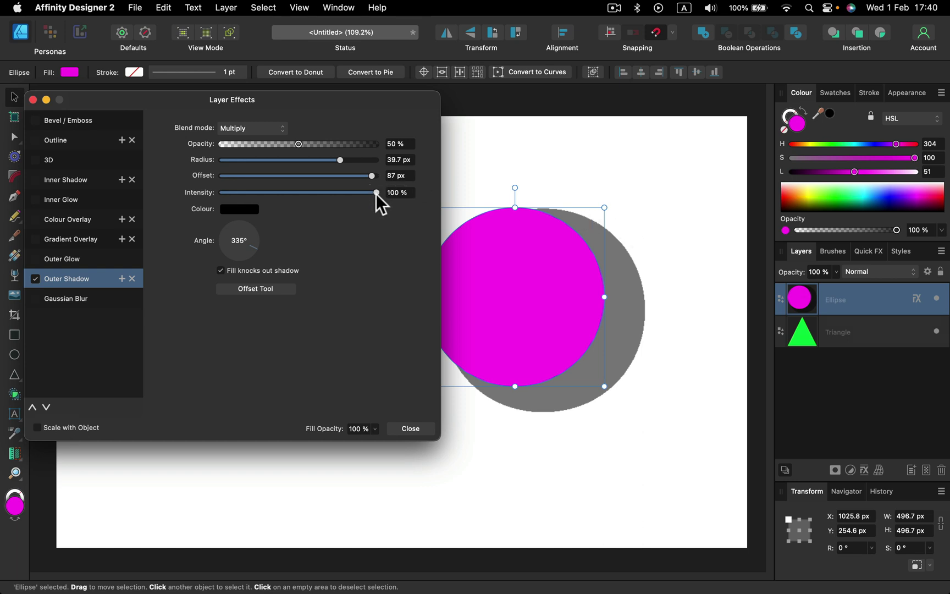
{"action": "left_click_drag", "start_coordinate": [376, 194], "coordinate": [263, 193]}
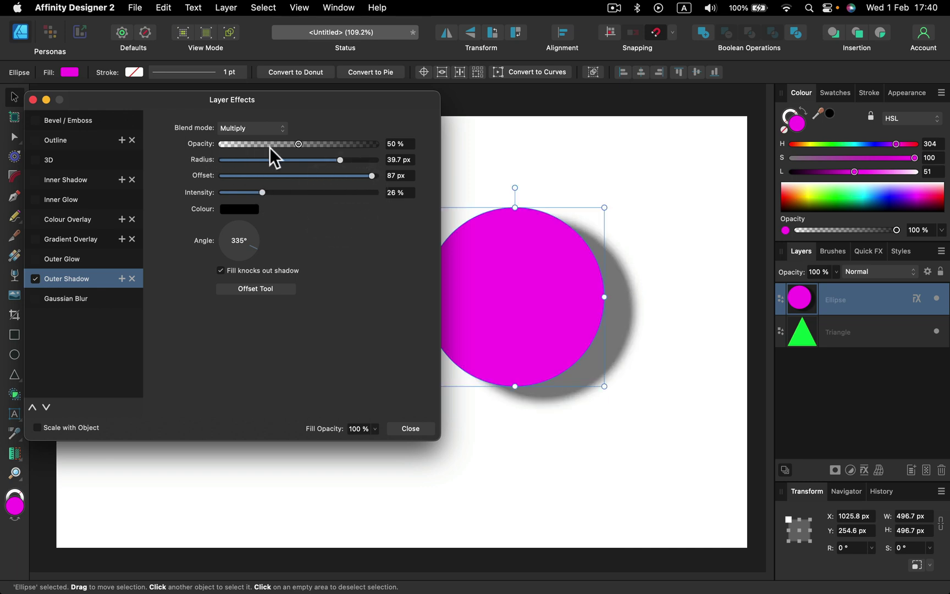
{"action": "left_click_drag", "start_coordinate": [299, 142], "coordinate": [387, 144]}
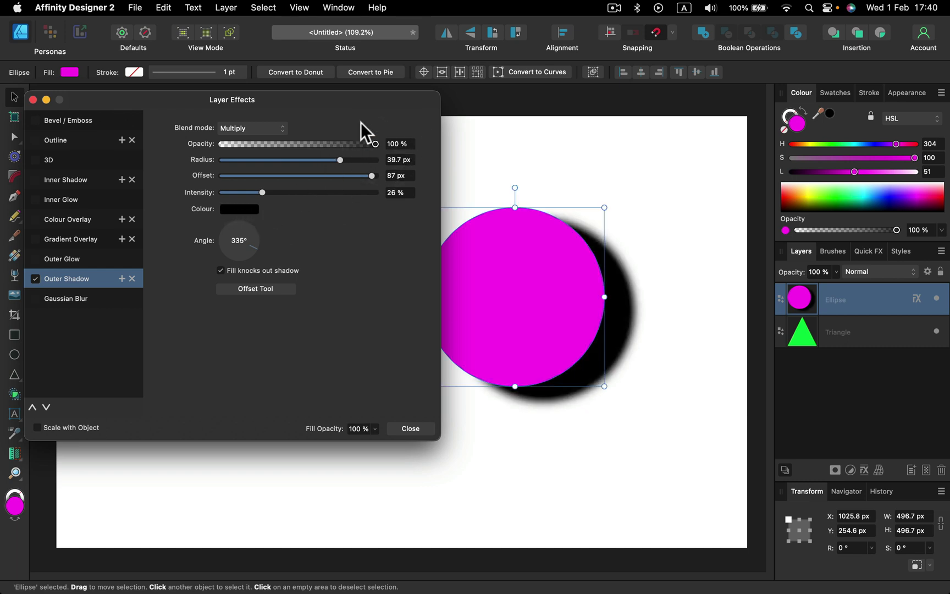
{"action": "left_click_drag", "start_coordinate": [375, 143], "coordinate": [248, 142]}
{"action": "left_click", "coordinate": [278, 145]}
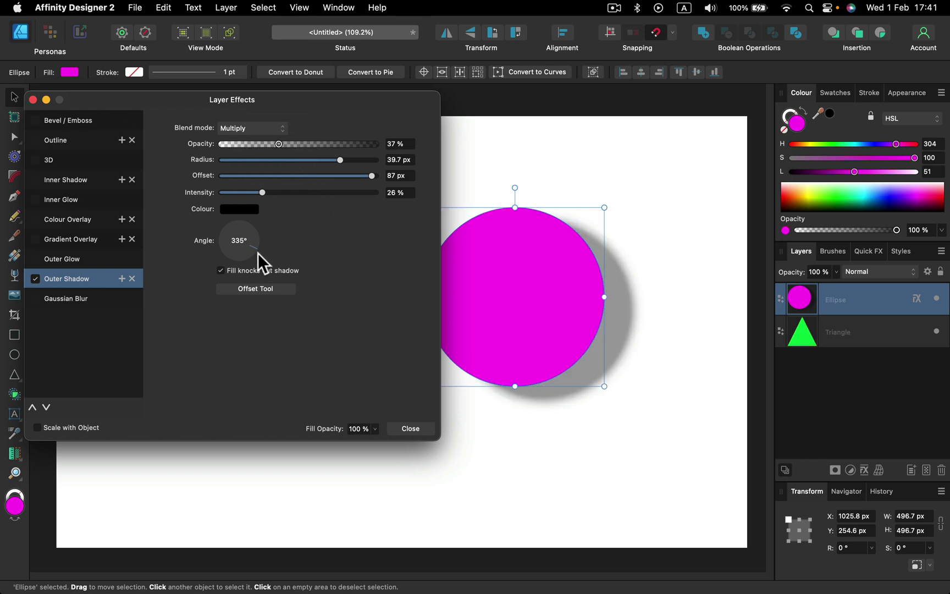
{"action": "left_click_drag", "start_coordinate": [253, 250], "coordinate": [238, 288]}
Duplicate the outer shadow and point the copy right at 0° with a 200 px offset.
{"action": "left_click", "coordinate": [238, 285]}
{"action": "left_click_drag", "start_coordinate": [347, 102], "coordinate": [338, 59]}
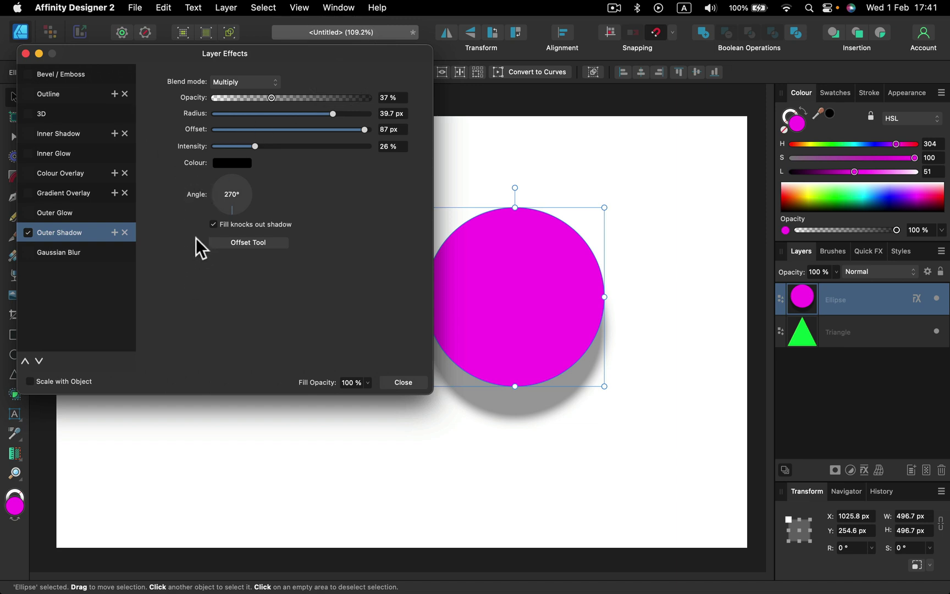
{"action": "left_click", "coordinate": [114, 233]}
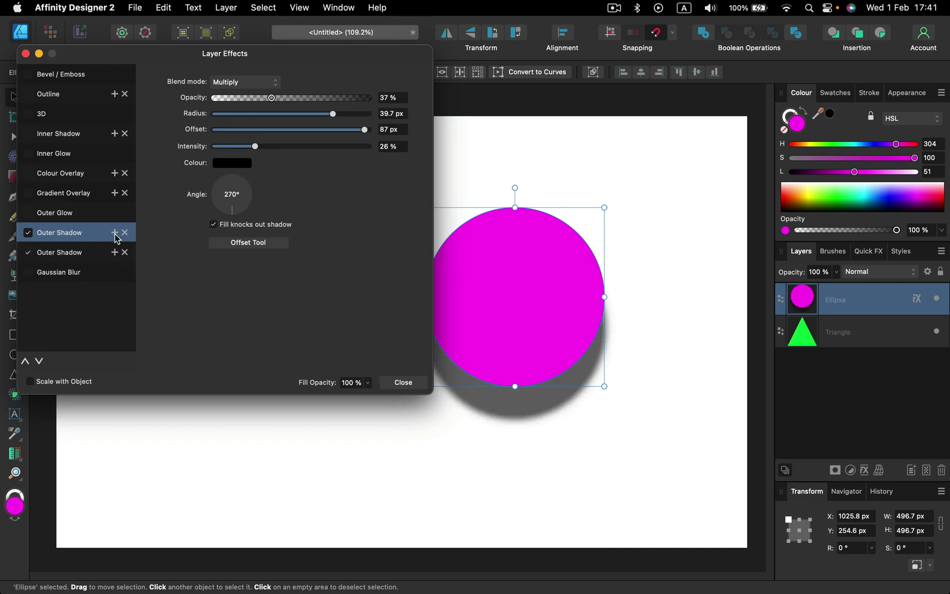
{"action": "left_click", "coordinate": [92, 254]}
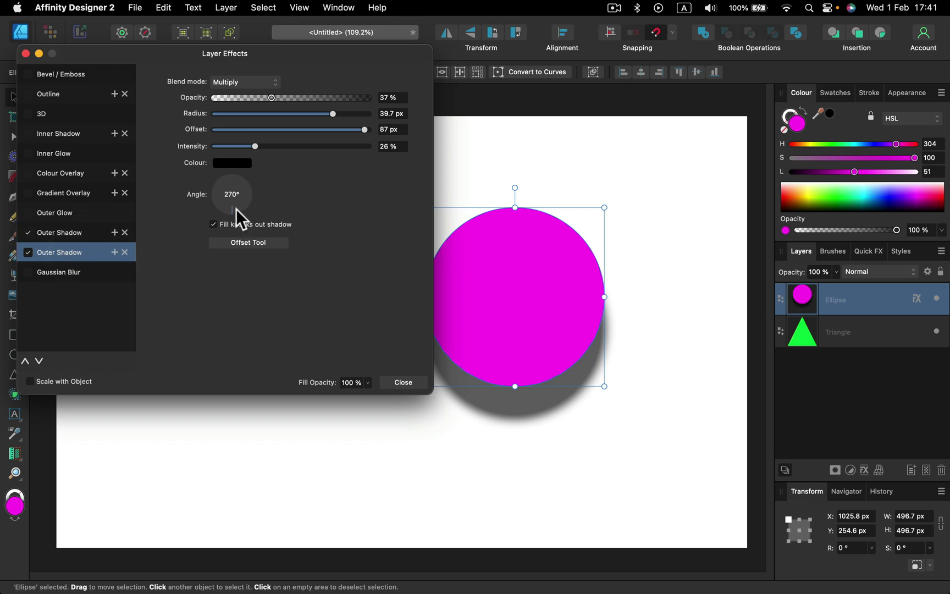
{"action": "left_click_drag", "start_coordinate": [236, 208], "coordinate": [262, 208]}
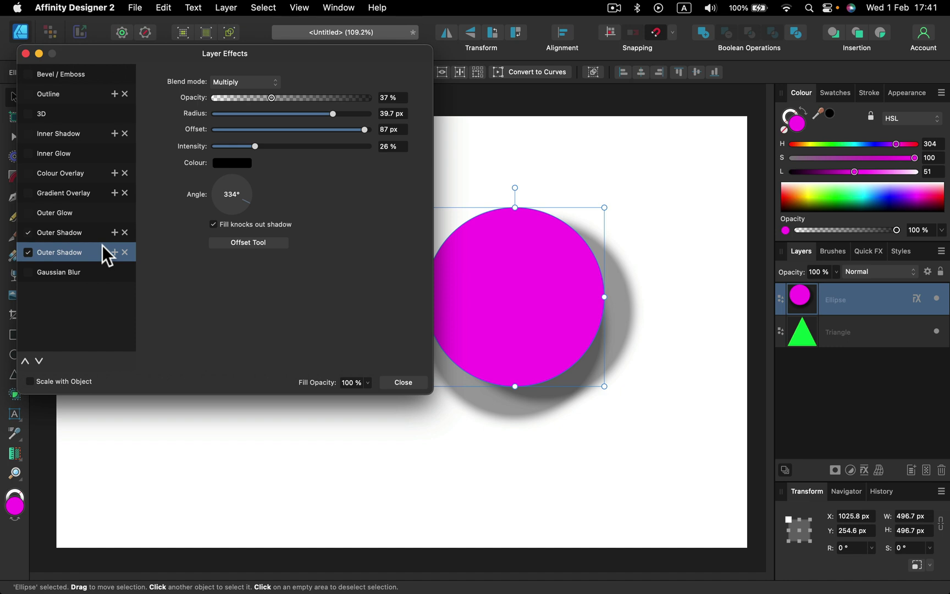
{"action": "mouse_move", "coordinate": [248, 200]}
{"action": "left_mouse_down"}
{"action": "mouse_move", "coordinate": [250, 185]}
{"action": "mouse_move", "coordinate": [254, 191]}
{"action": "left_mouse_up"}
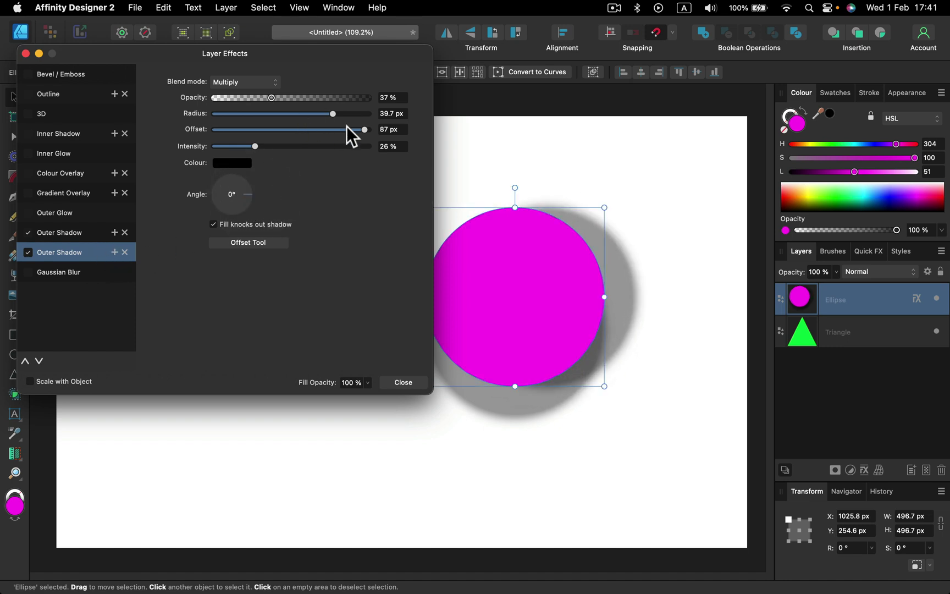
{"action": "mouse_move", "coordinate": [365, 129]}
{"action": "left_mouse_down"}
{"action": "mouse_move", "coordinate": [296, 130]}
{"action": "mouse_move", "coordinate": [378, 128]}
{"action": "left_mouse_up"}
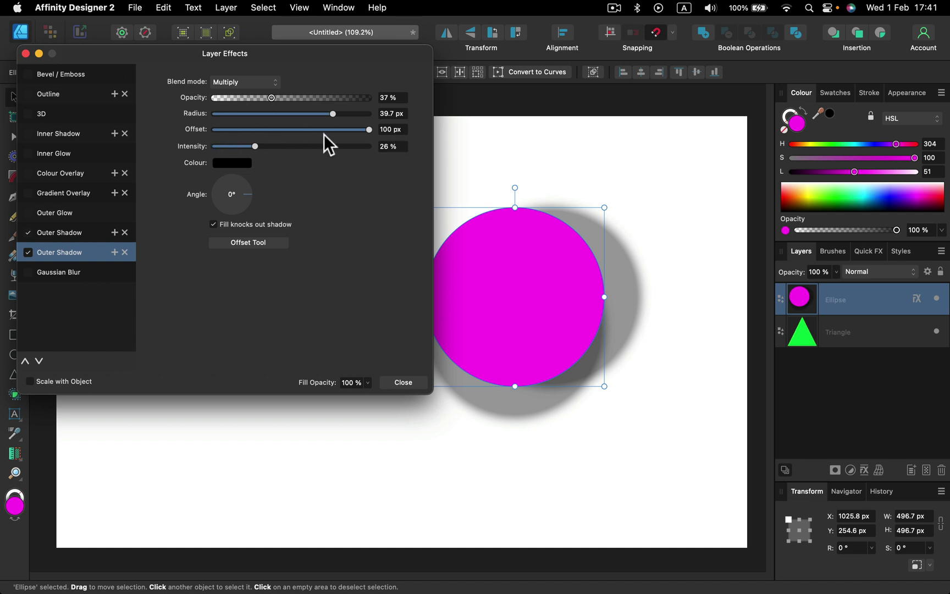
{"action": "left_click_drag", "start_coordinate": [401, 131], "coordinate": [378, 131]}
{"action": "type", "text": "200"}
{"action": "key", "text": "Return"}
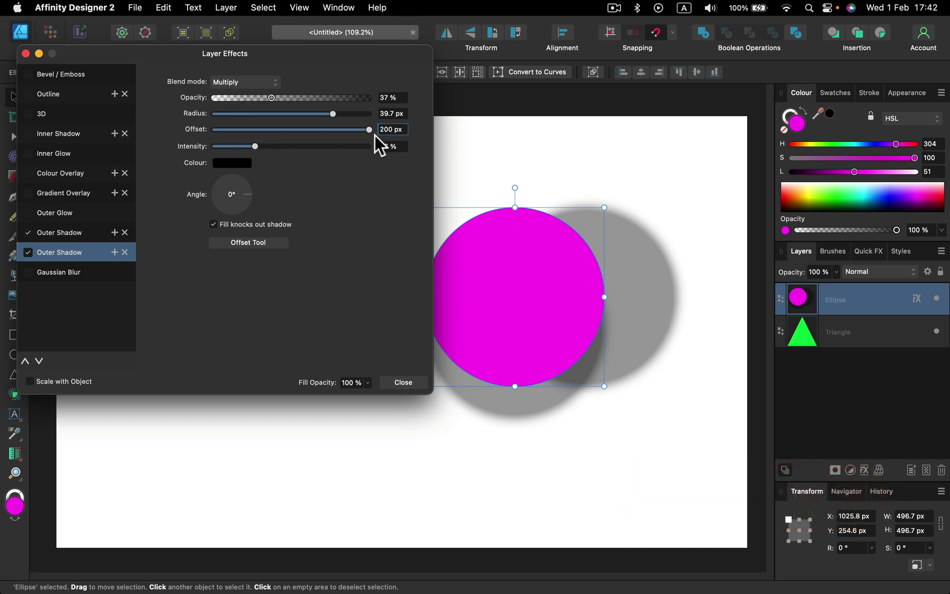
{"action": "left_click", "coordinate": [404, 382]}
{"action": "left_click", "coordinate": [397, 159]}
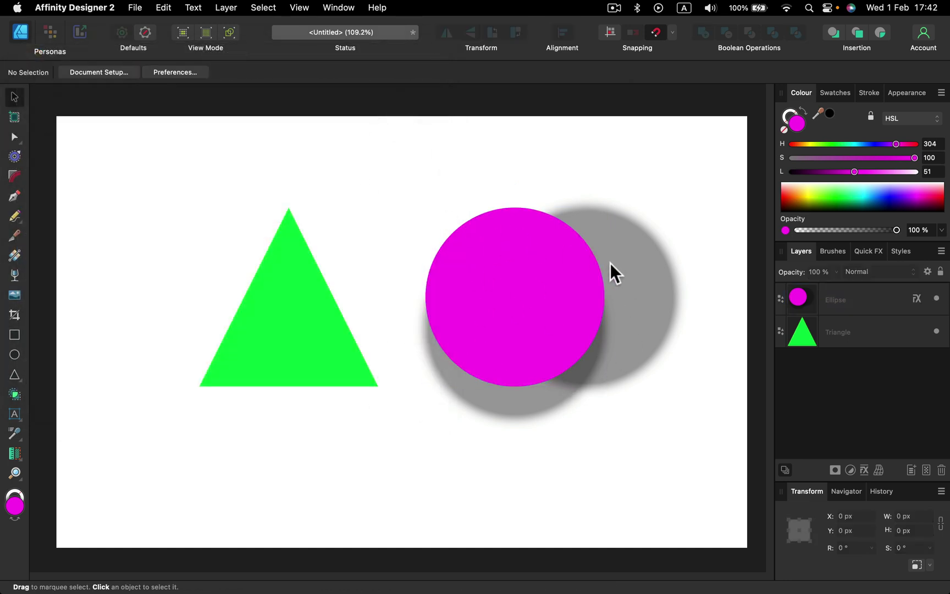
{"action": "left_click", "coordinate": [281, 306]}
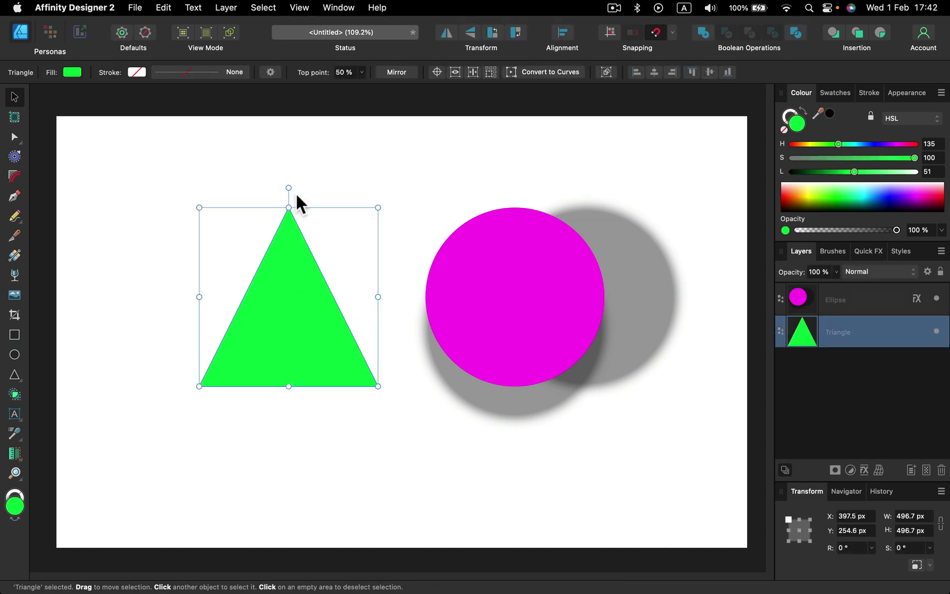
{"action": "left_click_drag", "start_coordinate": [288, 188], "coordinate": [297, 439]}
{"action": "left_click", "coordinate": [389, 446]}
{"action": "left_click", "coordinate": [299, 252]}
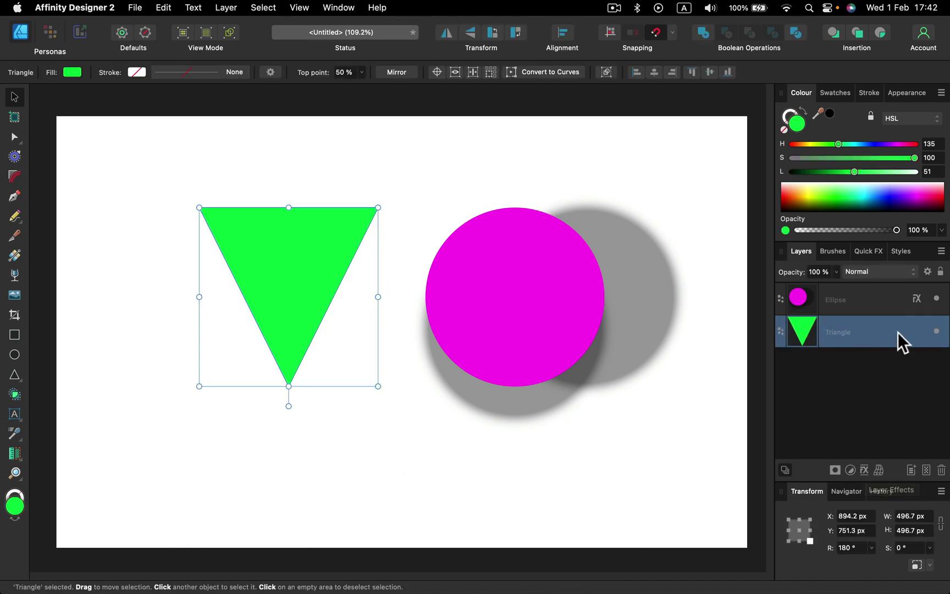
Enable the triangle's Inner Shadow and set its radius, offset, 297° angle and 20% intensity.
{"action": "left_click", "coordinate": [864, 471]}
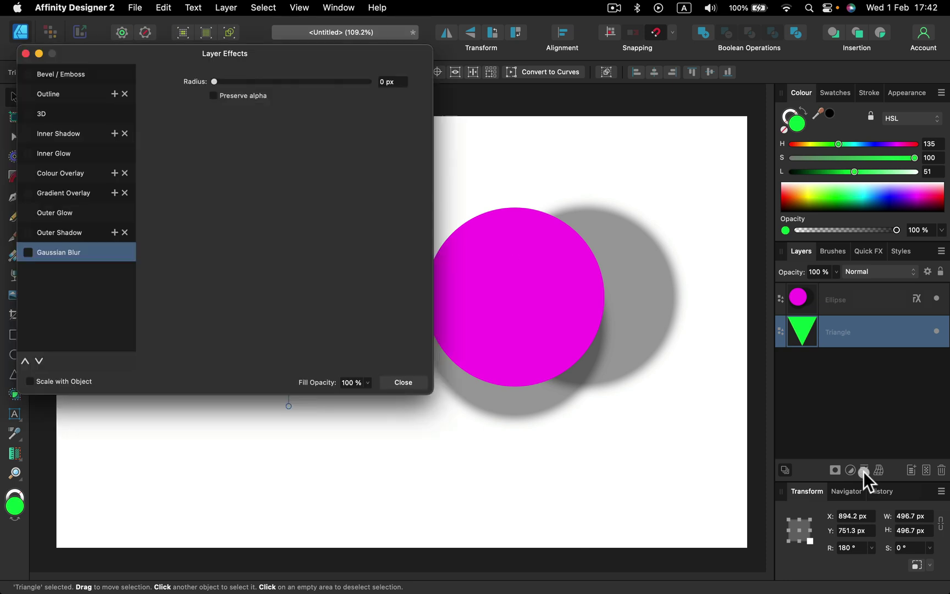
{"action": "left_click", "coordinate": [31, 134]}
{"action": "left_click_drag", "start_coordinate": [117, 51], "coordinate": [563, 79]}
{"action": "left_click", "coordinate": [514, 161]}
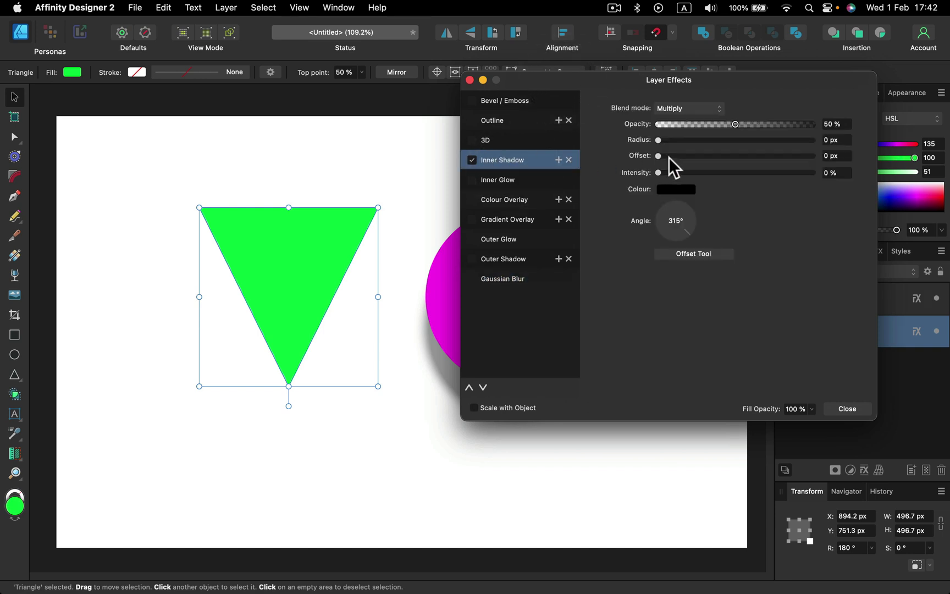
{"action": "left_click_drag", "start_coordinate": [682, 140], "coordinate": [727, 151]}
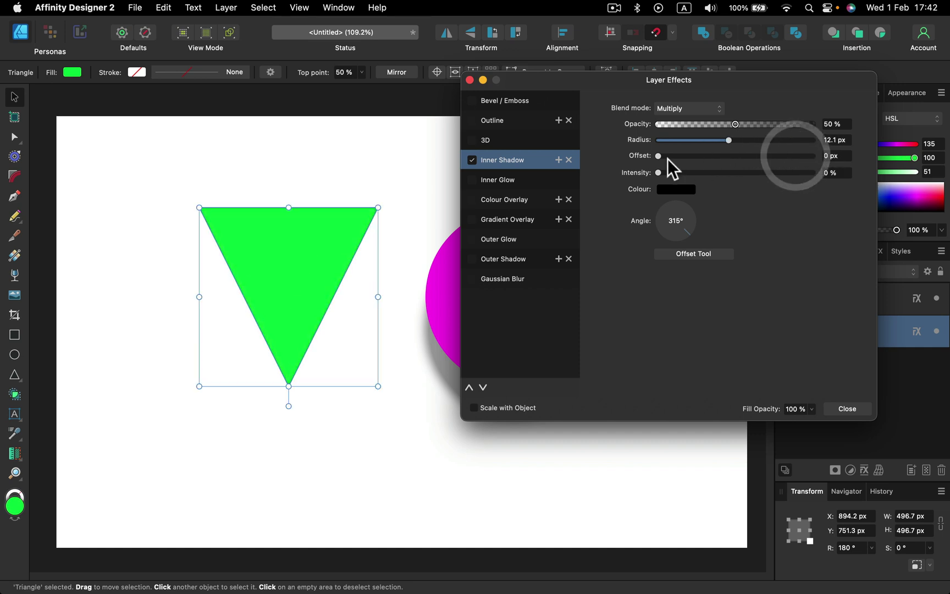
{"action": "left_click_drag", "start_coordinate": [667, 158], "coordinate": [751, 161]}
{"action": "left_click_drag", "start_coordinate": [684, 225], "coordinate": [694, 259]}
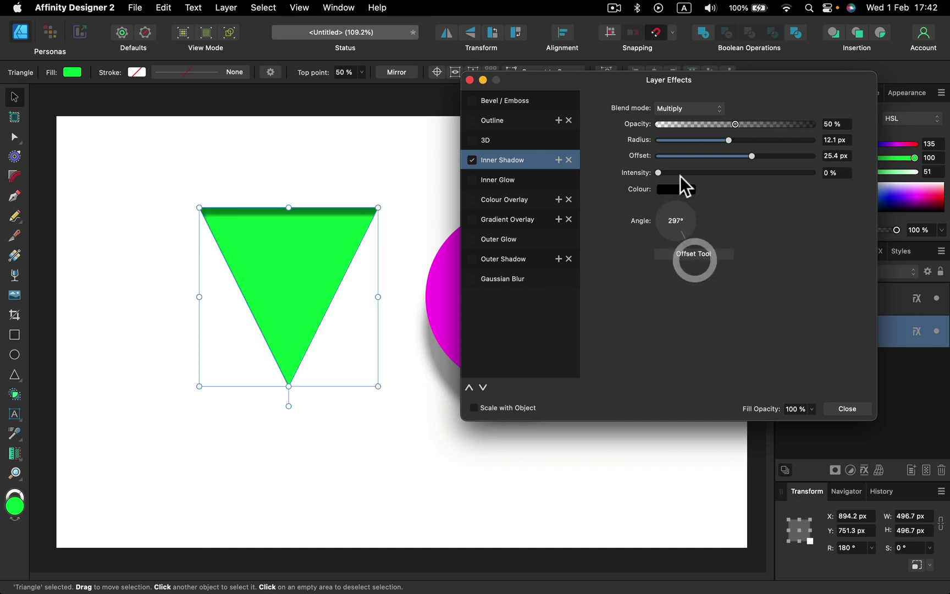
{"action": "mouse_move", "coordinate": [680, 172]}
{"action": "left_mouse_down"}
{"action": "mouse_move", "coordinate": [715, 172]}
{"action": "mouse_move", "coordinate": [679, 171]}
{"action": "mouse_move", "coordinate": [688, 172]}
{"action": "left_mouse_up"}
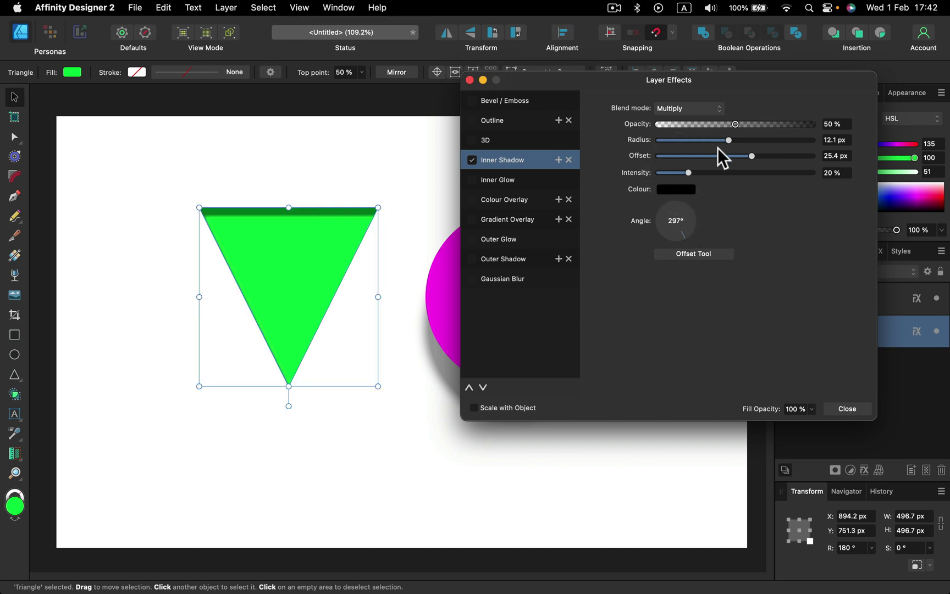
Colour the inner shadow vivid blue, keep Multiply blending, and widen its radius to about 49 px.
{"action": "left_click", "coordinate": [675, 189]}
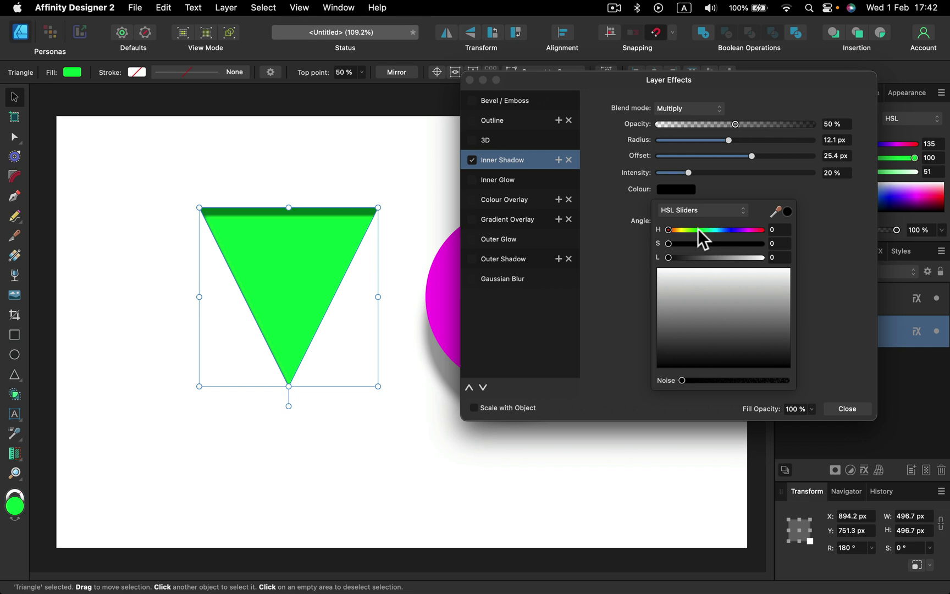
{"action": "left_click", "coordinate": [729, 230]}
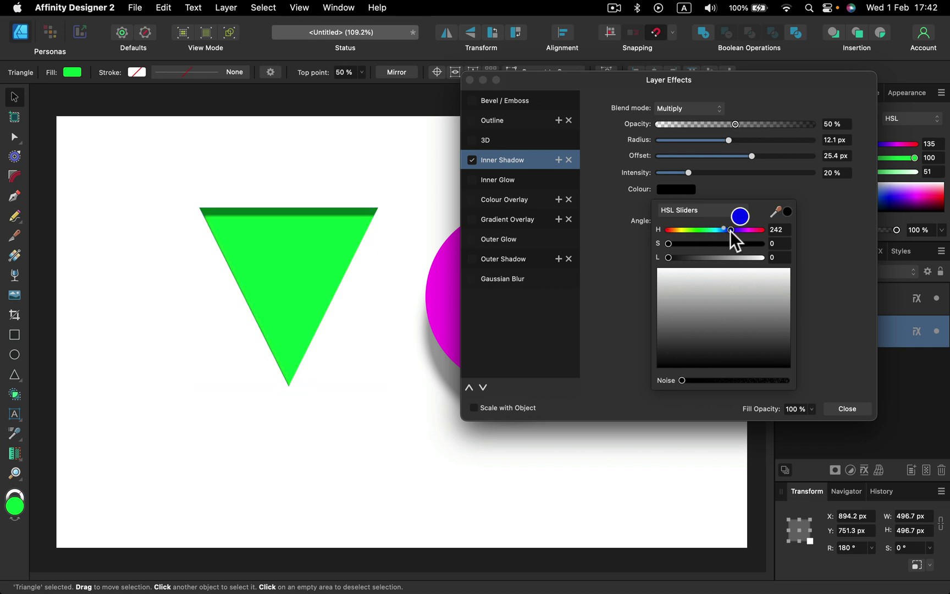
{"action": "left_click_drag", "start_coordinate": [669, 243], "coordinate": [814, 244]}
{"action": "left_click_drag", "start_coordinate": [743, 256], "coordinate": [714, 257]}
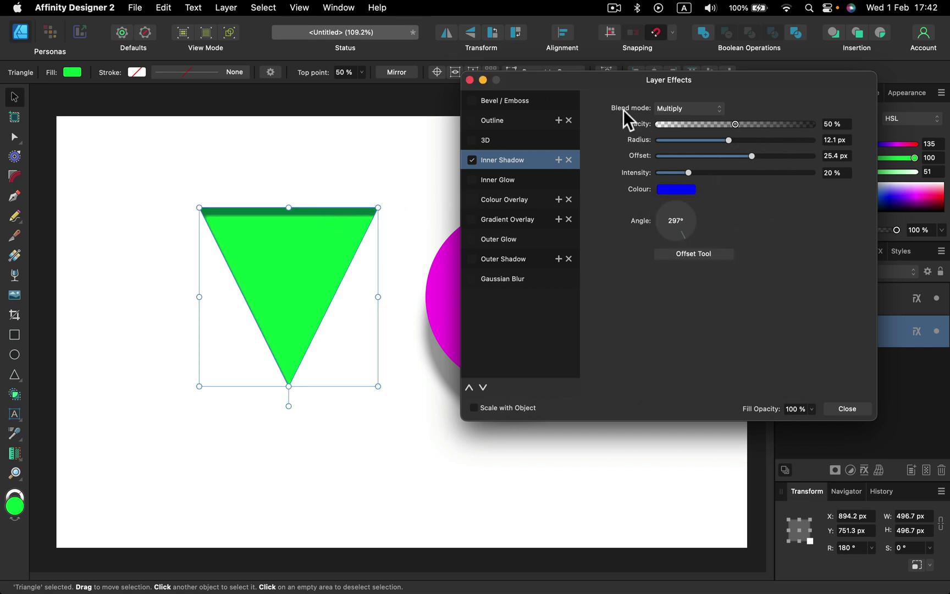
{"action": "left_click", "coordinate": [665, 110]}
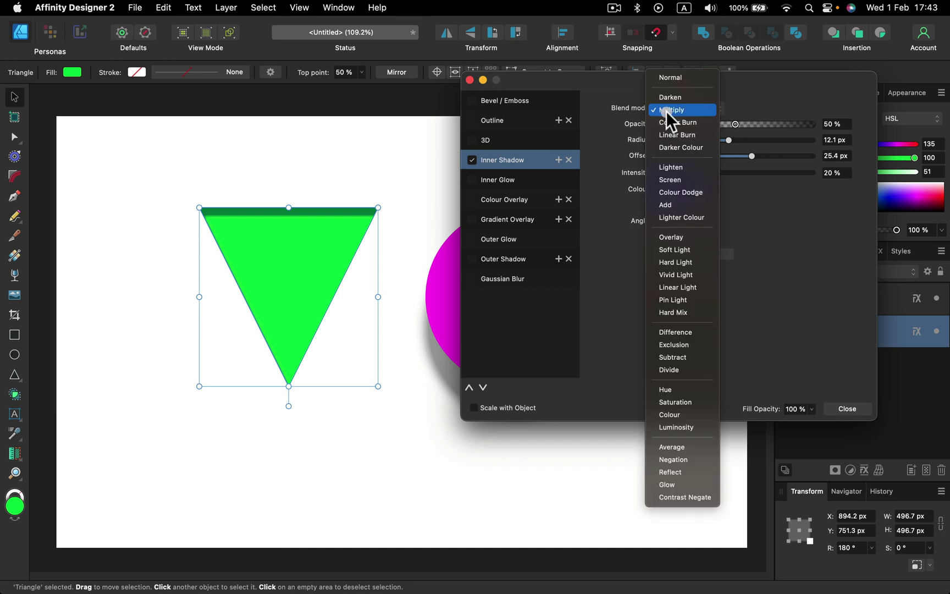
{"action": "left_click", "coordinate": [679, 77]}
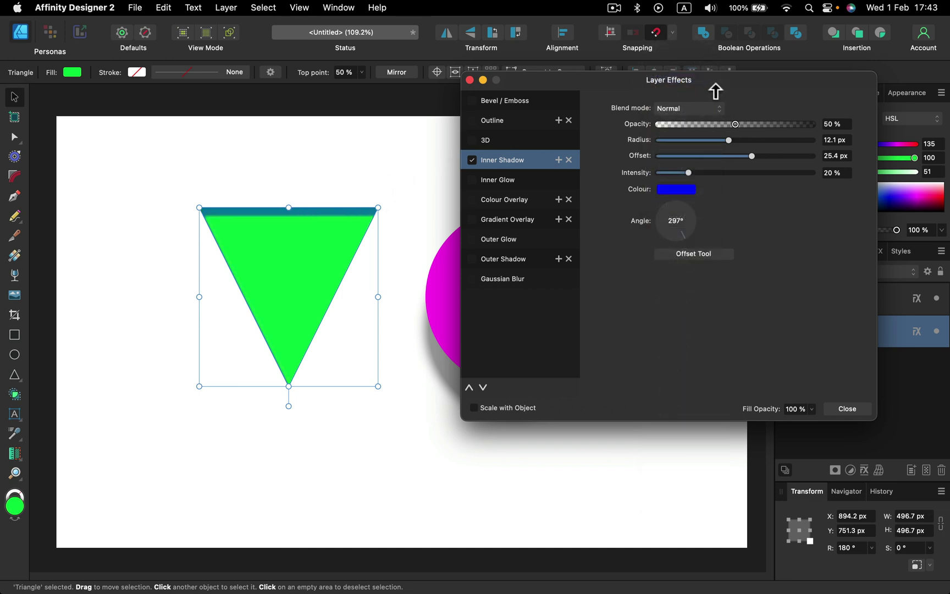
{"action": "left_click", "coordinate": [711, 108]}
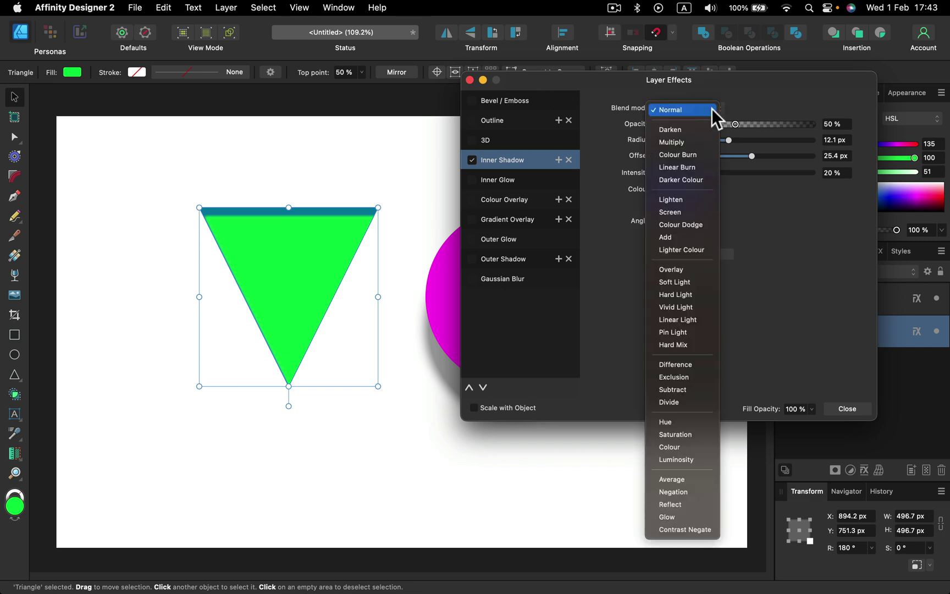
{"action": "left_click", "coordinate": [688, 141]}
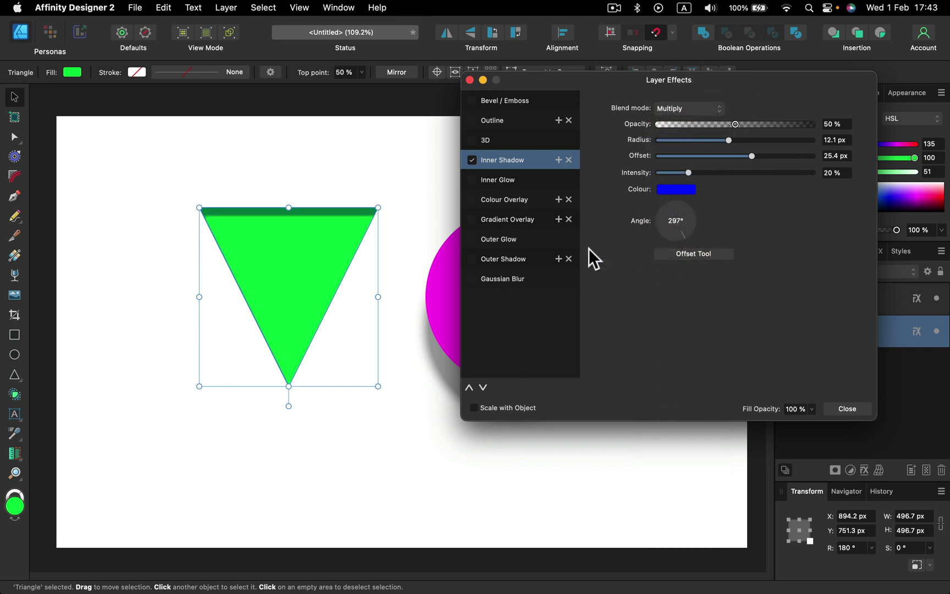
{"action": "left_click_drag", "start_coordinate": [768, 140], "coordinate": [793, 140]}
Close the effects and select both the triangle and the circle.
{"action": "left_click", "coordinate": [849, 409]}
{"action": "left_click", "coordinate": [453, 180]}
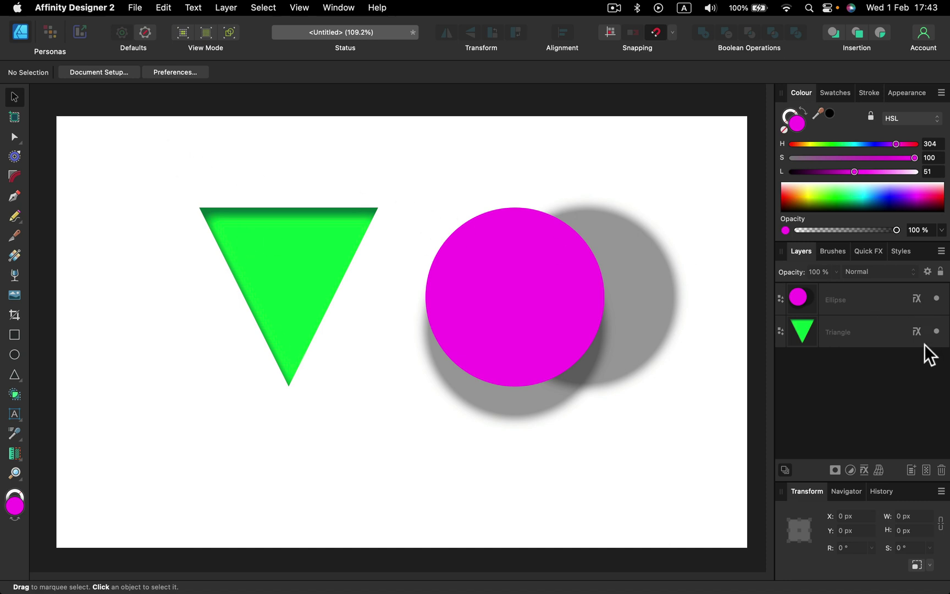
{"action": "left_click_drag", "start_coordinate": [143, 129], "coordinate": [695, 491]}
Delete both shapes and draw a 599.4 px magenta circle at the page's upper left.
{"action": "key", "text": "Delete"}
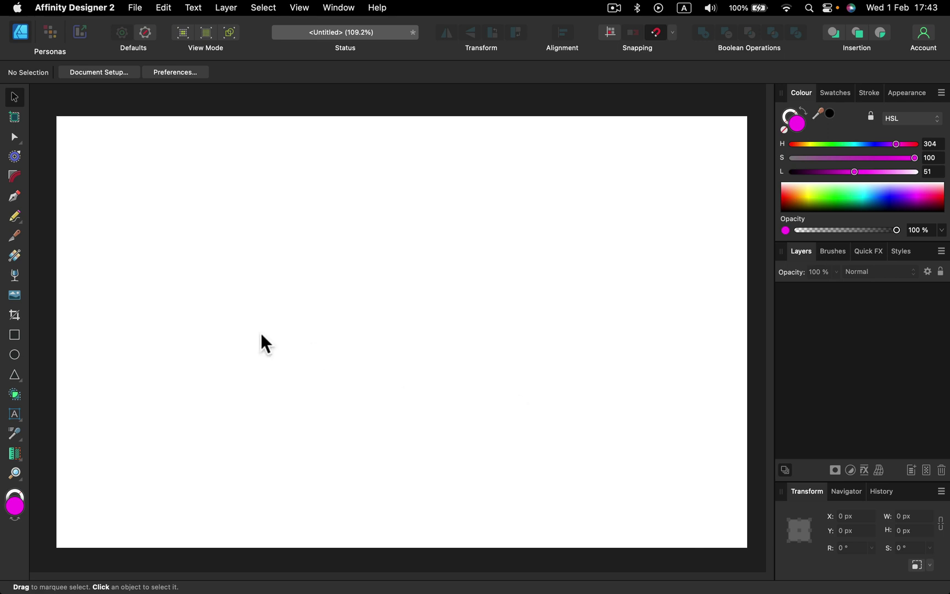
{"action": "left_click", "coordinate": [14, 354]}
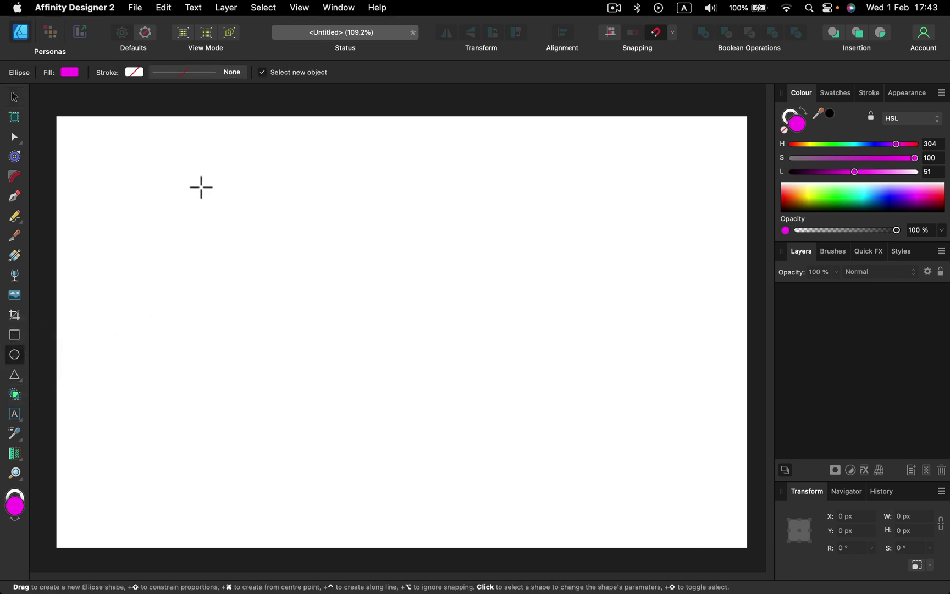
{"action": "key", "text": "shift"}
{"action": "left_click_drag", "start_coordinate": [131, 171], "coordinate": [347, 387]}
Duplicate the circle, make the copy black, and overlap it on the magenta circle's right side.
{"action": "left_click", "coordinate": [15, 97]}
{"action": "left_click", "coordinate": [409, 200]}
{"action": "left_click", "coordinate": [302, 235]}
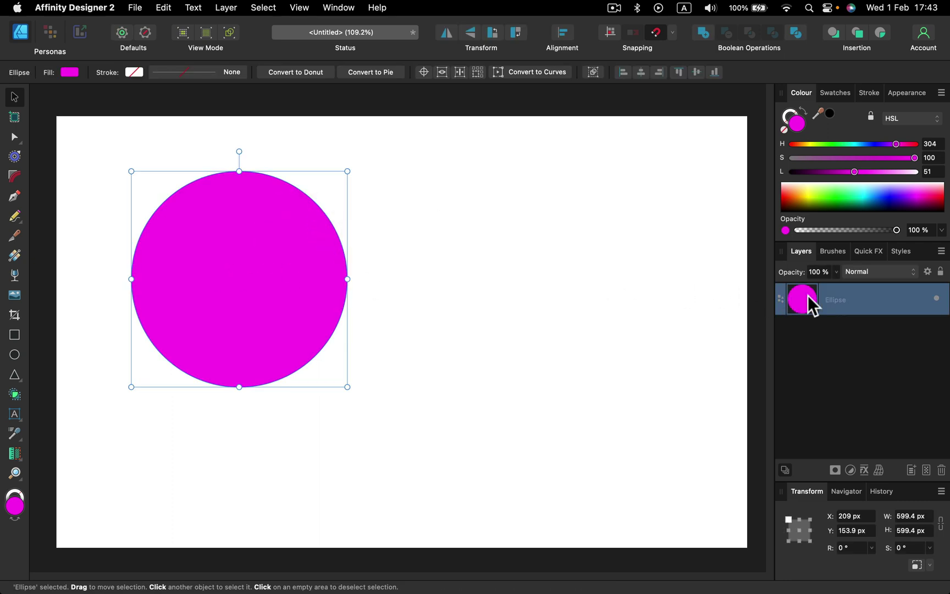
{"action": "right_click", "coordinate": [876, 301]}
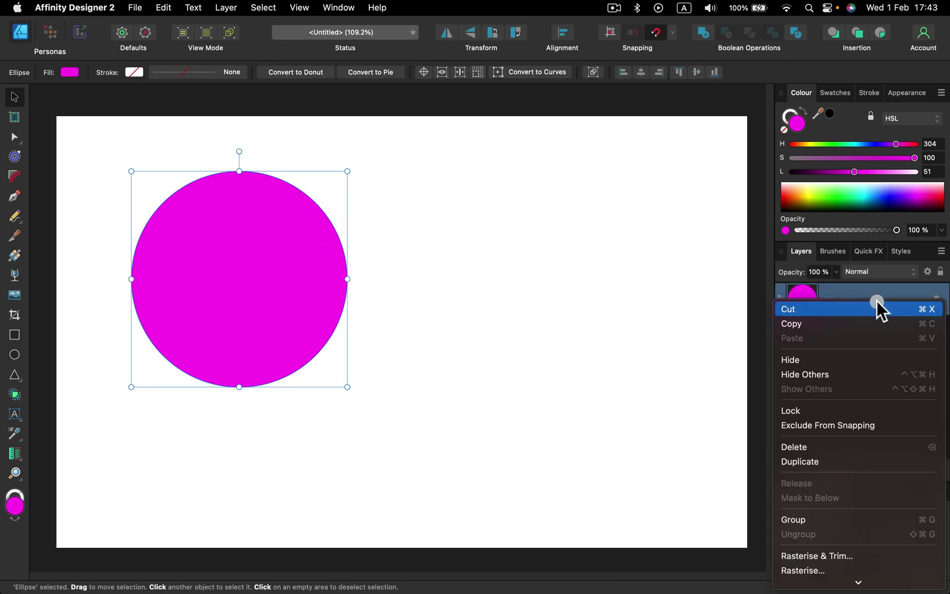
{"action": "left_click", "coordinate": [848, 463]}
{"action": "left_click_drag", "start_coordinate": [280, 297], "coordinate": [526, 333]}
{"action": "left_click", "coordinate": [832, 172]}
{"action": "left_click_drag", "start_coordinate": [832, 173], "coordinate": [756, 175]}
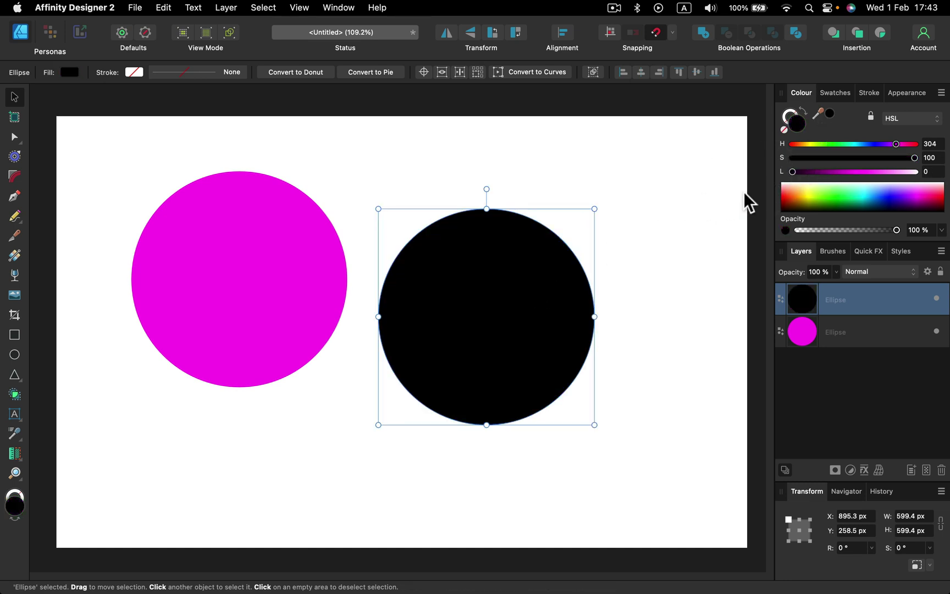
{"action": "left_click_drag", "start_coordinate": [520, 318], "coordinate": [422, 313]}
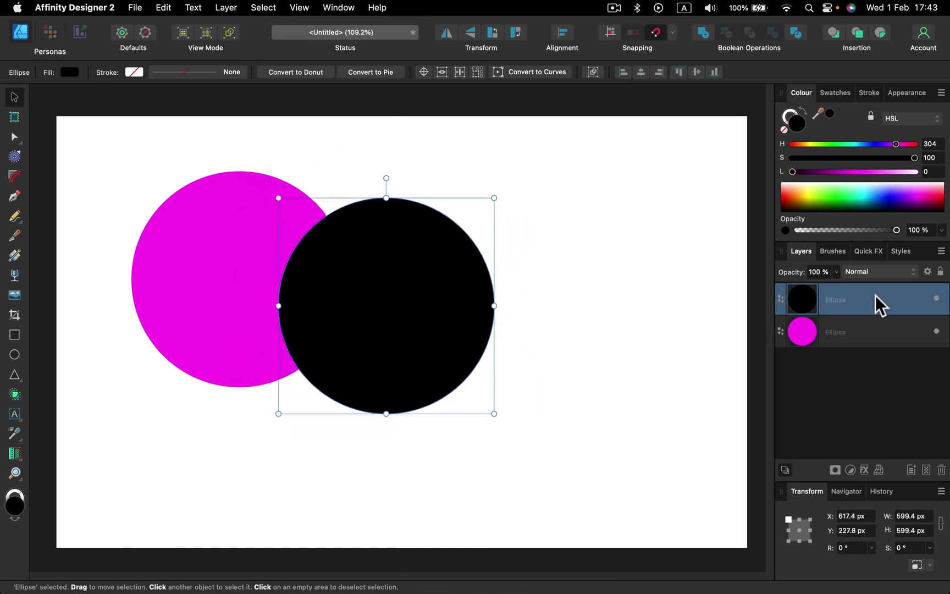
Move the black circle behind the magenta one and shrink it slightly.
{"action": "left_click_drag", "start_coordinate": [876, 295], "coordinate": [852, 358]}
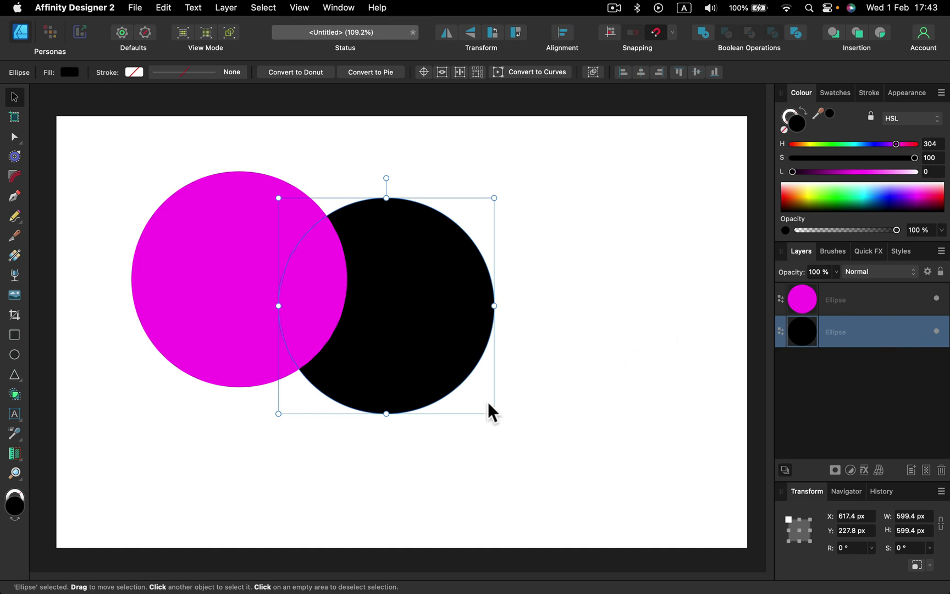
{"action": "left_click_drag", "start_coordinate": [490, 203], "coordinate": [452, 246]}
{"action": "left_click_drag", "start_coordinate": [415, 345], "coordinate": [400, 322]}
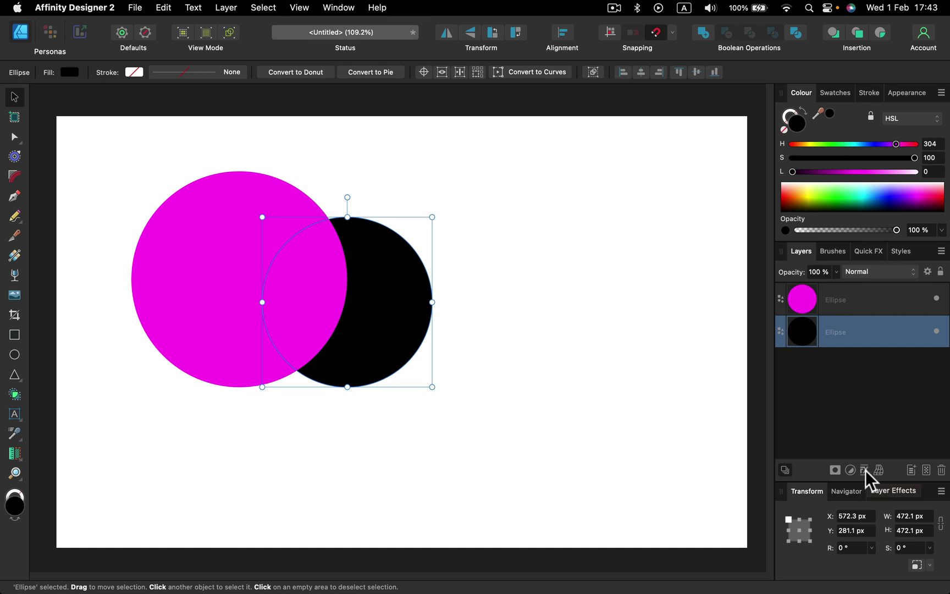
Apply a 45 px Gaussian Blur to the black circle.
{"action": "left_click", "coordinate": [865, 470]}
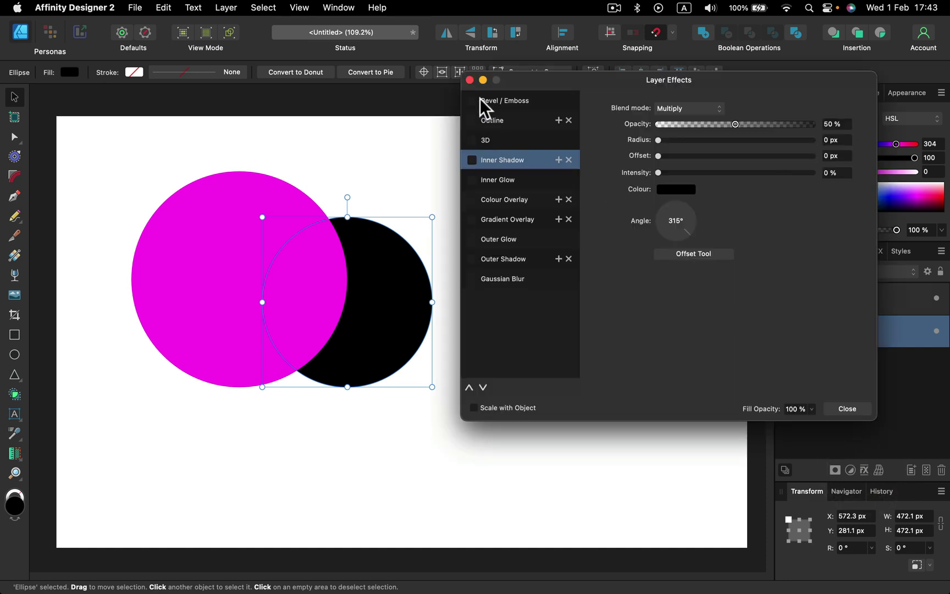
{"action": "left_click", "coordinate": [502, 279]}
{"action": "left_click", "coordinate": [472, 280]}
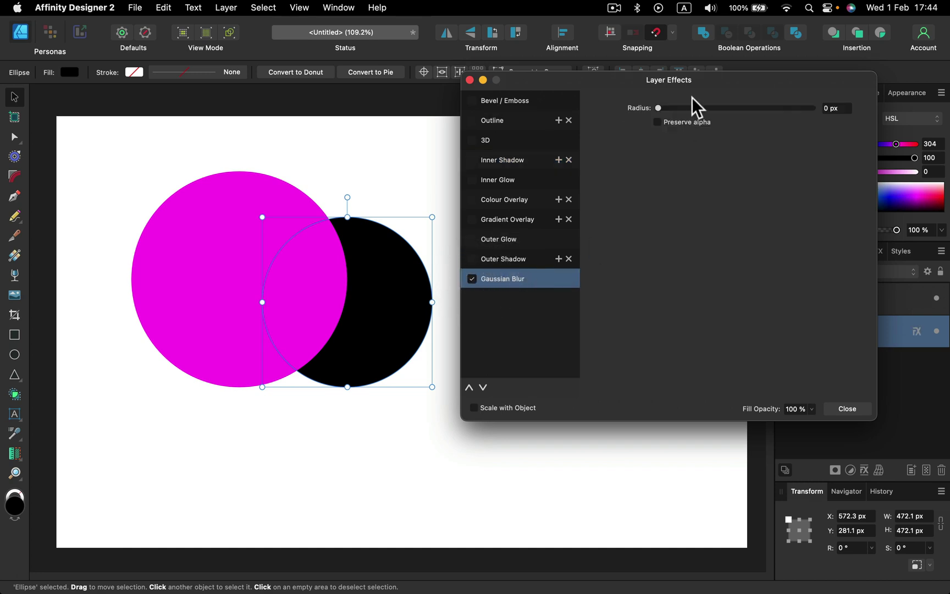
{"action": "left_click_drag", "start_coordinate": [659, 107], "coordinate": [786, 109]}
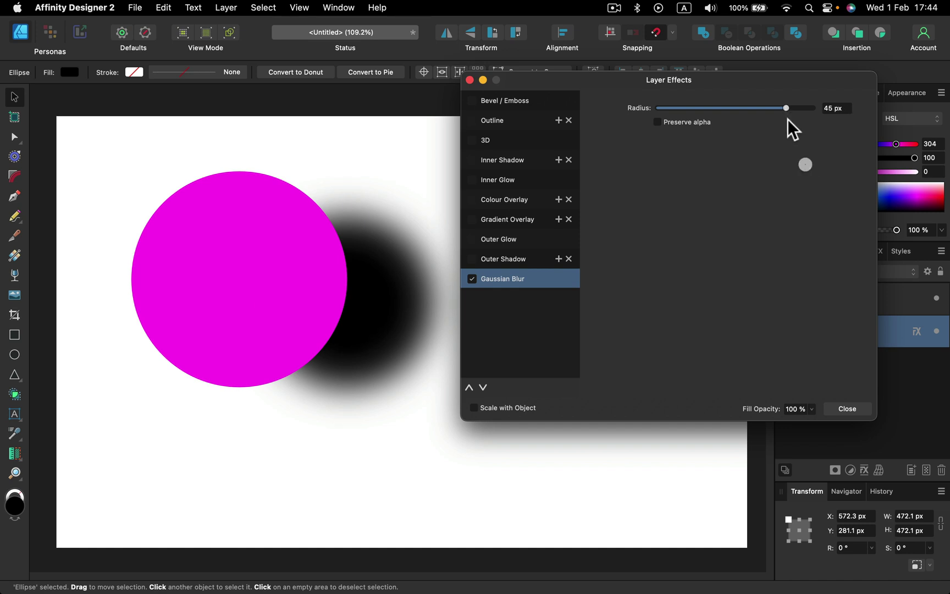
{"action": "left_click", "coordinate": [845, 409]}
{"action": "left_click", "coordinate": [837, 271]}
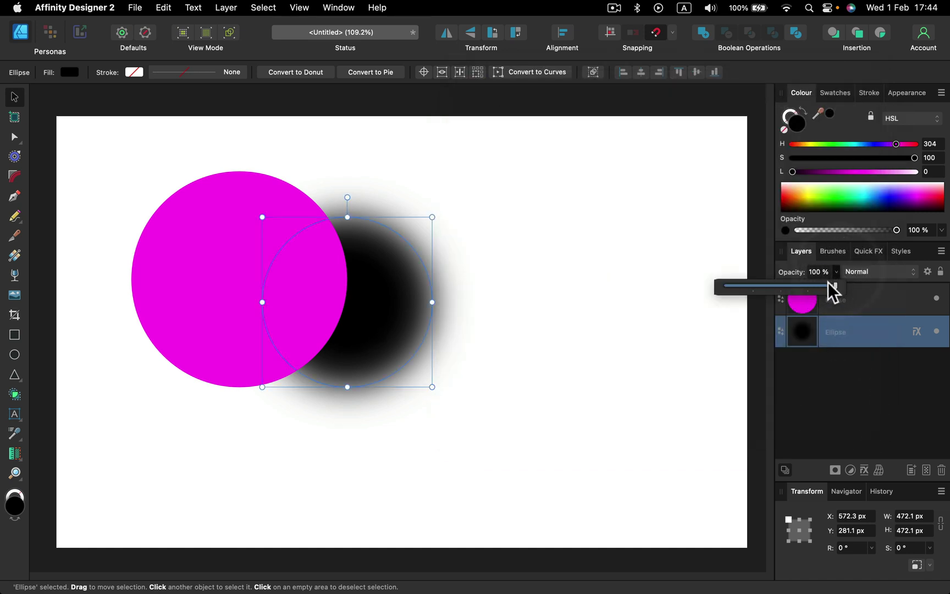
Set the blurred circle to 67% opacity and move it up and left.
{"action": "left_click_drag", "start_coordinate": [831, 283], "coordinate": [799, 284]}
{"action": "left_click", "coordinate": [542, 302]}
{"action": "left_click_drag", "start_coordinate": [405, 313], "coordinate": [376, 305]}
{"action": "left_click", "coordinate": [411, 297]}
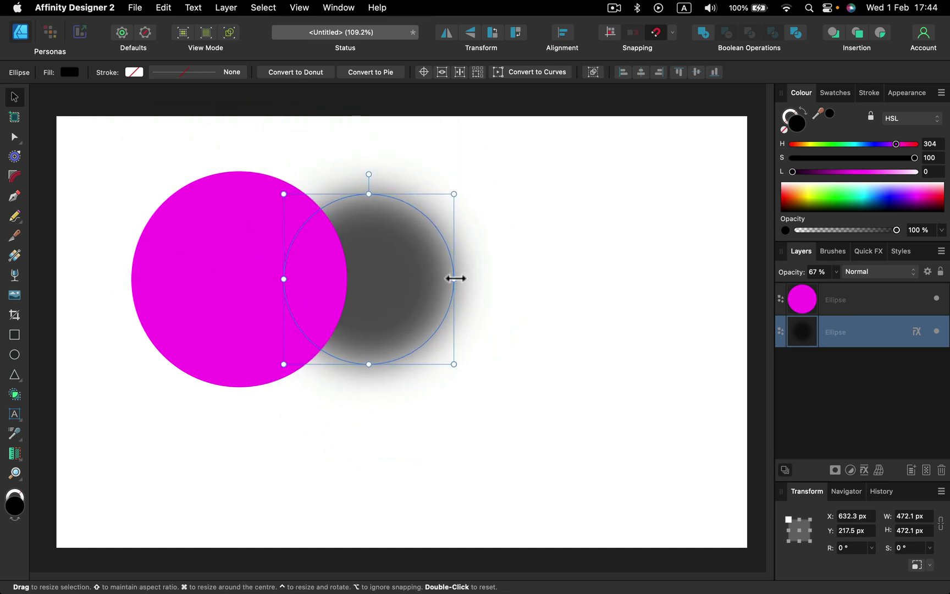
Narrow, rotate and flatten the blurred shape into an ellipse under the circle's lower right.
{"action": "left_click_drag", "start_coordinate": [454, 279], "coordinate": [431, 296]}
{"action": "key", "text": "shift"}
{"action": "left_click_drag", "start_coordinate": [420, 222], "coordinate": [507, 327]}
{"action": "left_click_drag", "start_coordinate": [402, 278], "coordinate": [402, 311]}
{"action": "left_click_drag", "start_coordinate": [427, 344], "coordinate": [318, 380]}
{"action": "left_click", "coordinate": [437, 378]}
{"action": "left_click", "coordinate": [443, 402]}
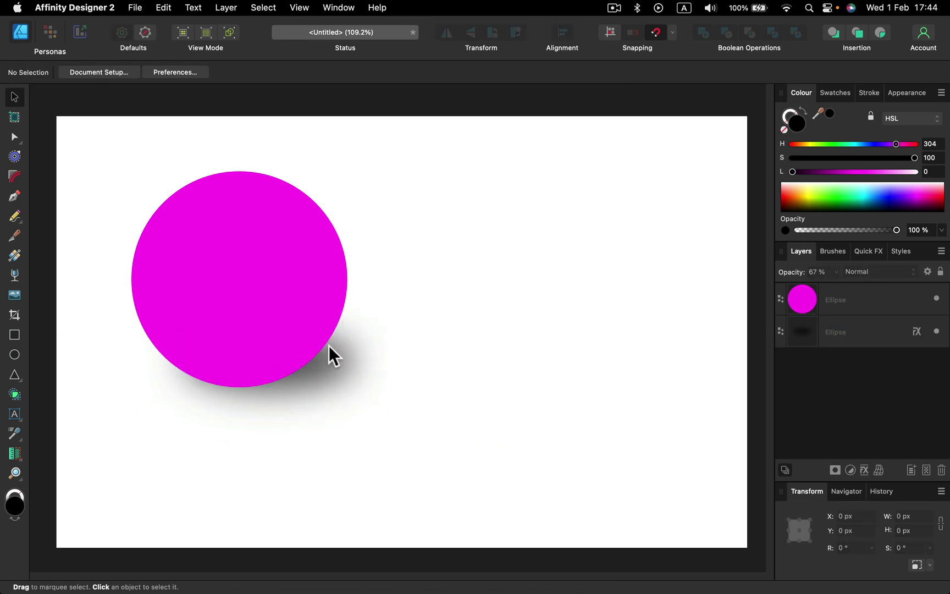
Raise the shadow ellipse's opacity to 81% and tighten its Gaussian blur radius.
{"action": "mouse_move", "coordinate": [331, 373]}
{"action": "left_mouse_down"}
{"action": "mouse_move", "coordinate": [346, 376]}
{"action": "mouse_move", "coordinate": [335, 364]}
{"action": "left_mouse_up"}
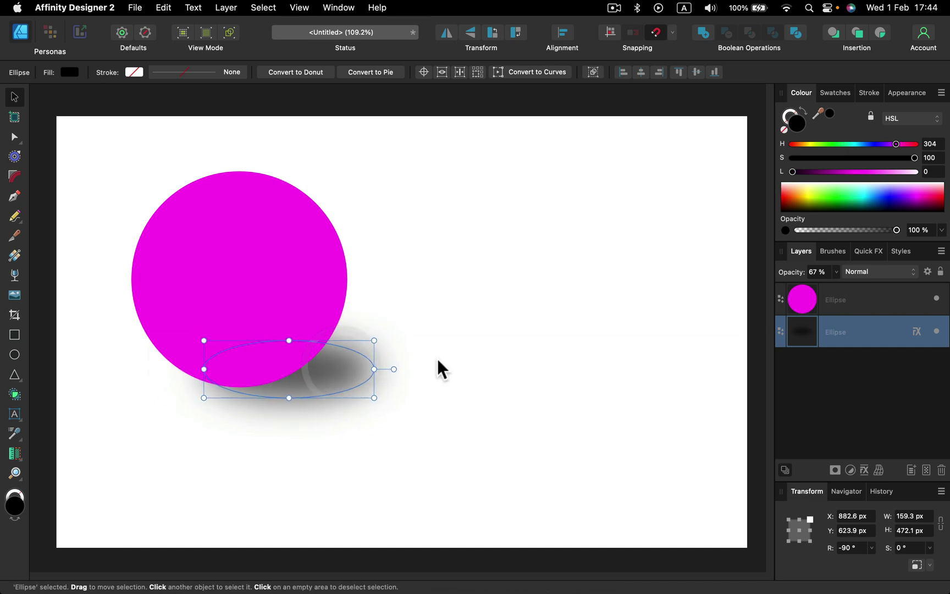
{"action": "left_click", "coordinate": [834, 271]}
{"action": "left_click_drag", "start_coordinate": [836, 284], "coordinate": [852, 284]}
{"action": "left_click", "coordinate": [915, 335]}
{"action": "left_click_drag", "start_coordinate": [615, 87], "coordinate": [638, 80]}
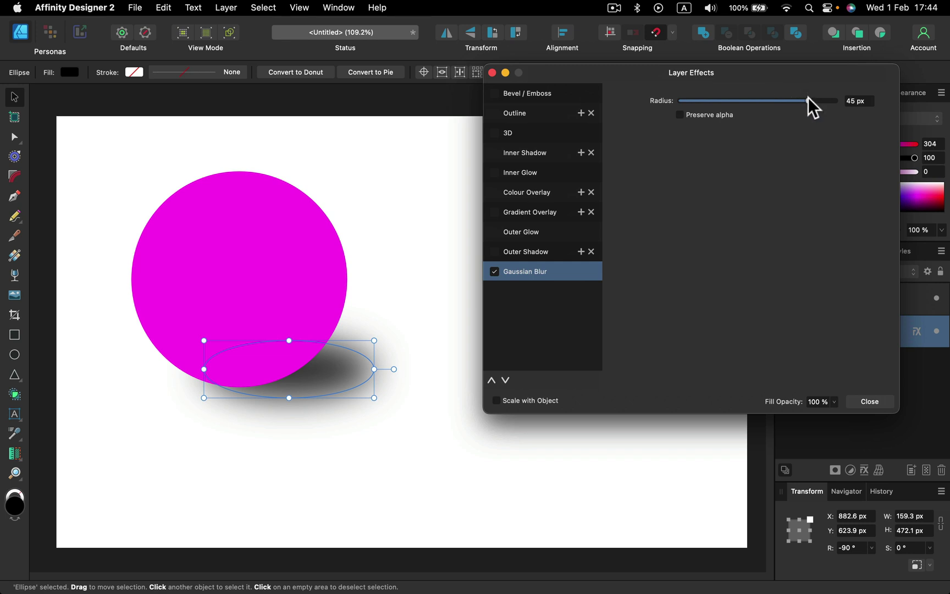
{"action": "left_click_drag", "start_coordinate": [807, 99], "coordinate": [567, 94]}
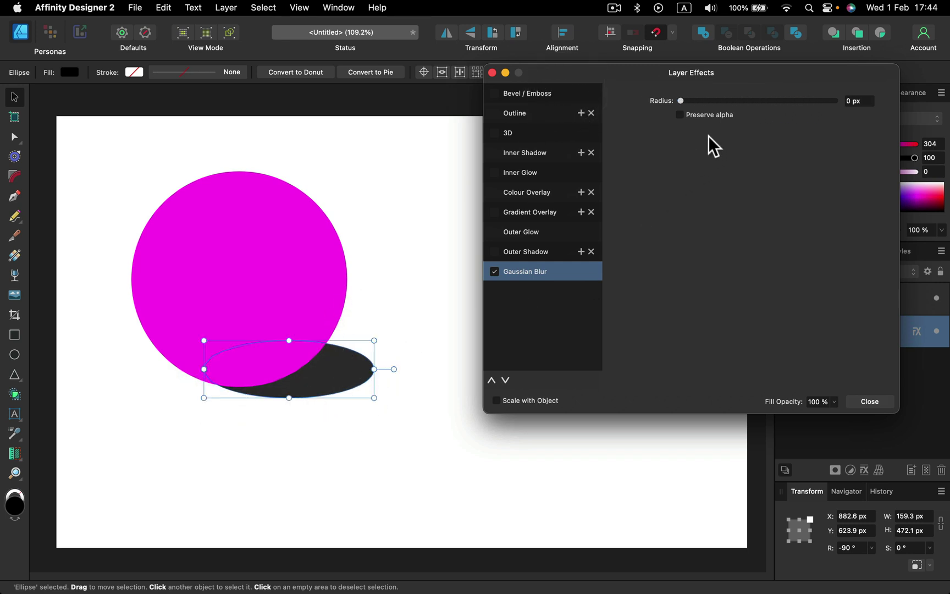
{"action": "left_click_drag", "start_coordinate": [685, 100], "coordinate": [759, 99]}
{"action": "left_click", "coordinate": [874, 401]}
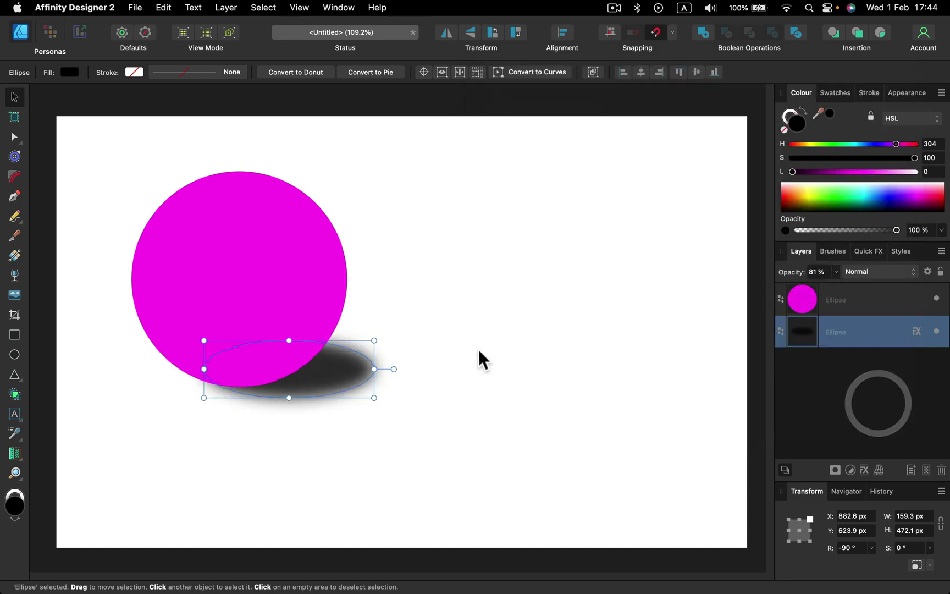
{"action": "left_click", "coordinate": [527, 337]}
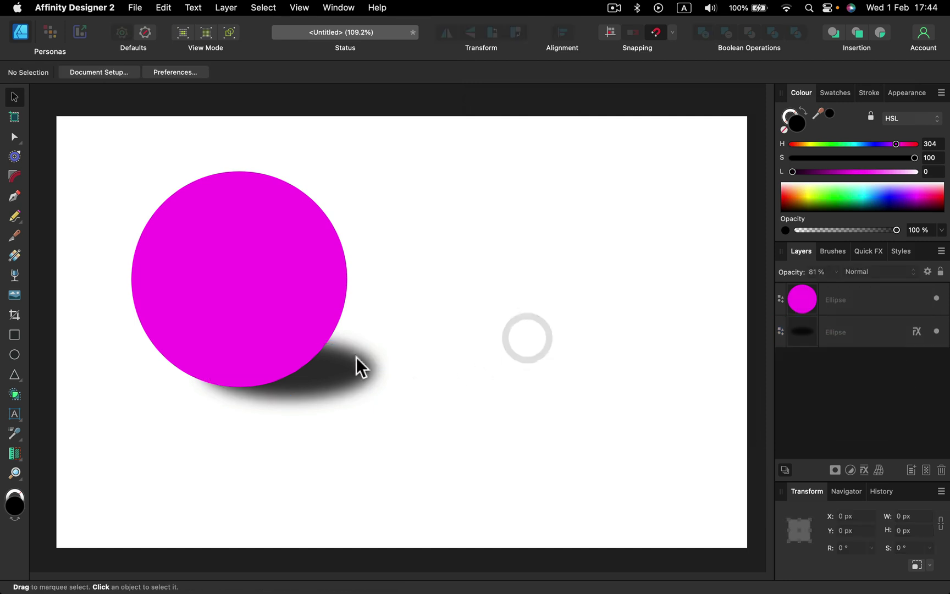
Apply a radial gradient fill across the magenta circle.
{"action": "left_click", "coordinate": [262, 299]}
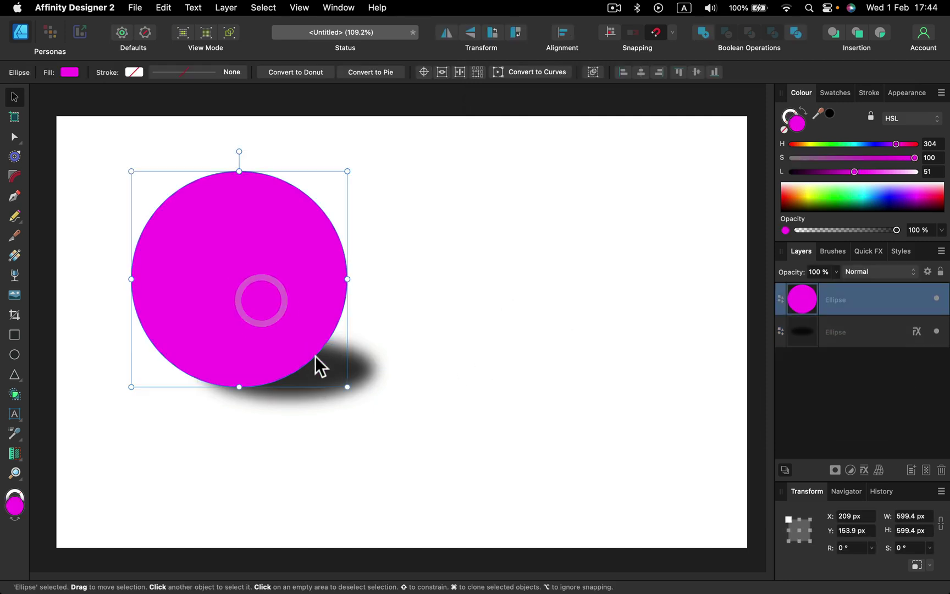
{"action": "left_click", "coordinate": [15, 256]}
{"action": "left_click_drag", "start_coordinate": [194, 243], "coordinate": [327, 355]}
{"action": "left_click", "coordinate": [171, 70]}
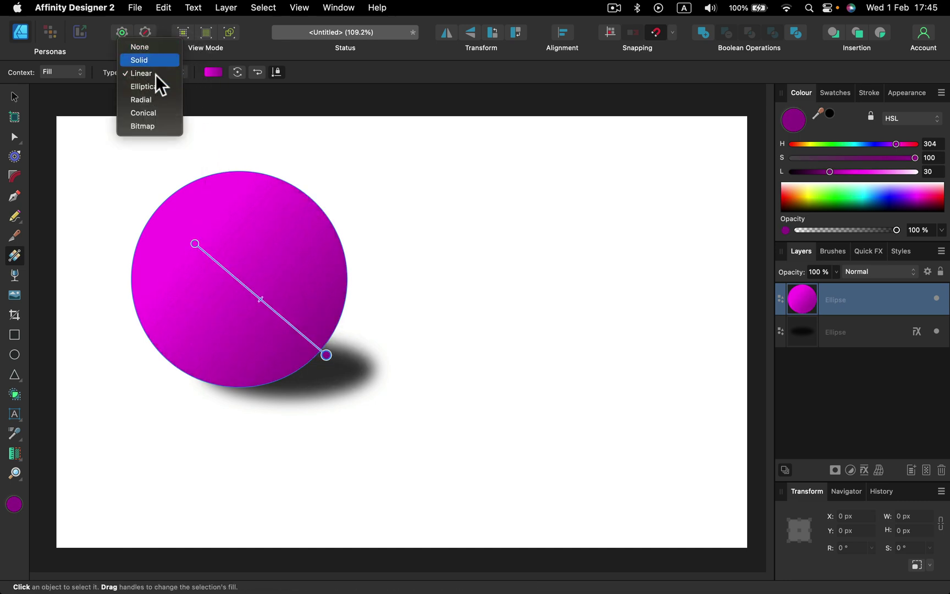
{"action": "left_click", "coordinate": [164, 101]}
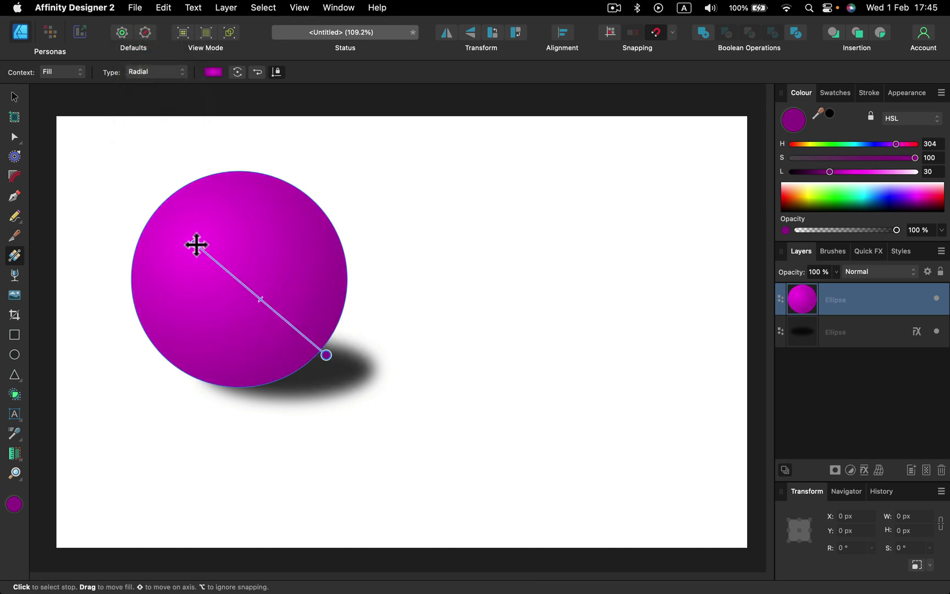
{"action": "left_click_drag", "start_coordinate": [326, 355], "coordinate": [311, 351]}
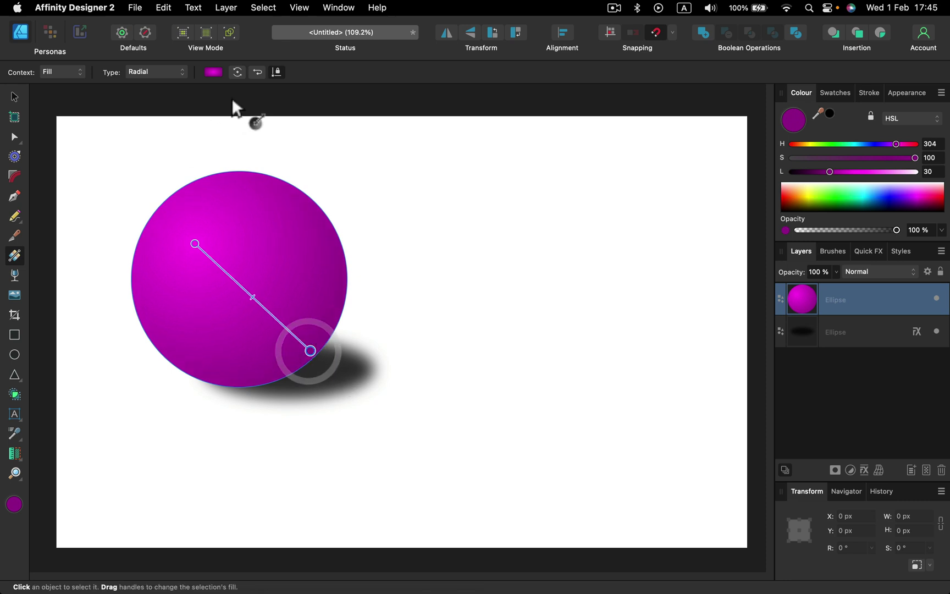
Lighten the gradient's first stop to pink at lightness 75 and add a little noise.
{"action": "left_click", "coordinate": [212, 72]}
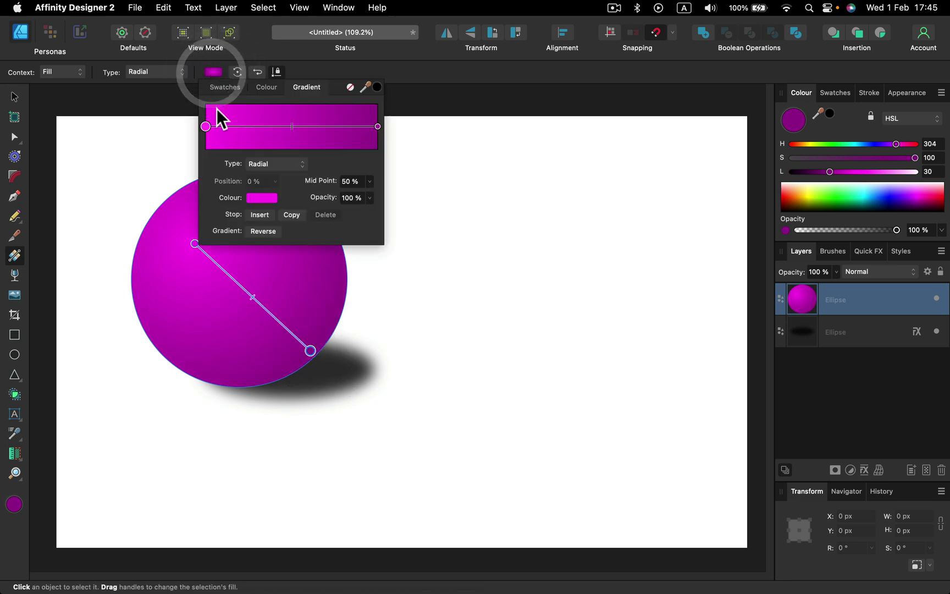
{"action": "left_click", "coordinate": [262, 198]}
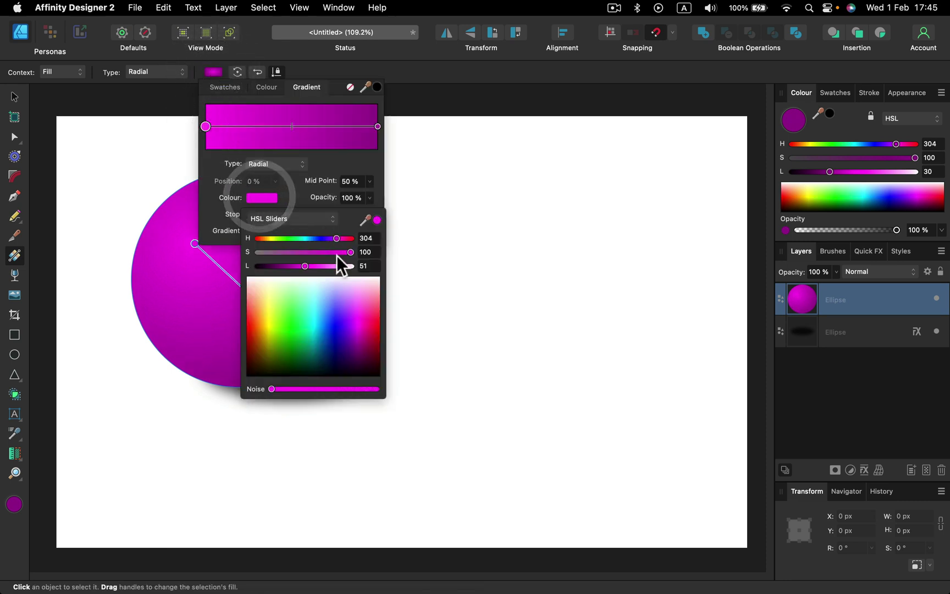
{"action": "left_click", "coordinate": [334, 266]}
{"action": "left_click_drag", "start_coordinate": [333, 266], "coordinate": [328, 267]}
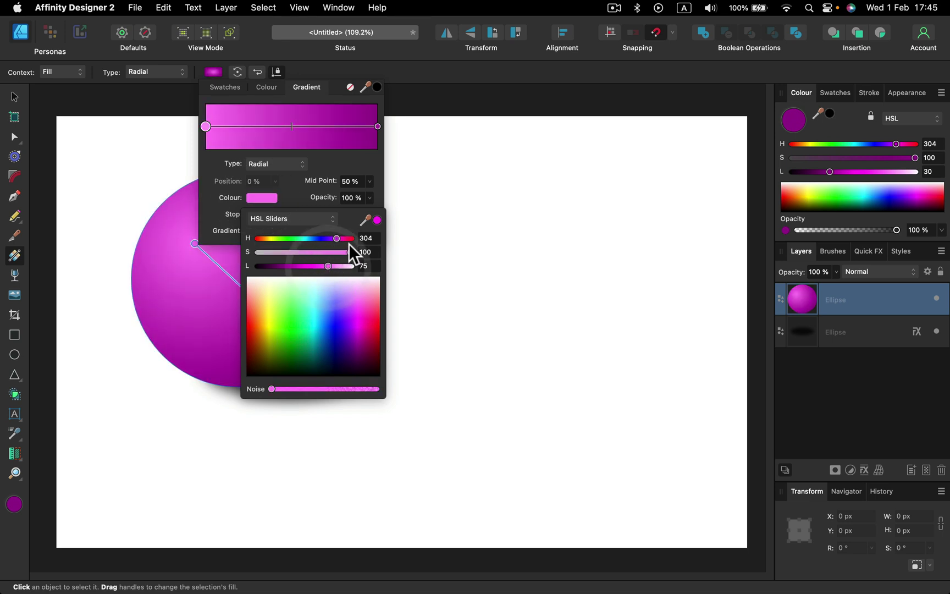
{"action": "left_click", "coordinate": [377, 127]}
{"action": "left_click", "coordinate": [256, 199]}
{"action": "left_click", "coordinate": [308, 390]}
{"action": "left_click", "coordinate": [15, 97]}
{"action": "left_click", "coordinate": [397, 252]}
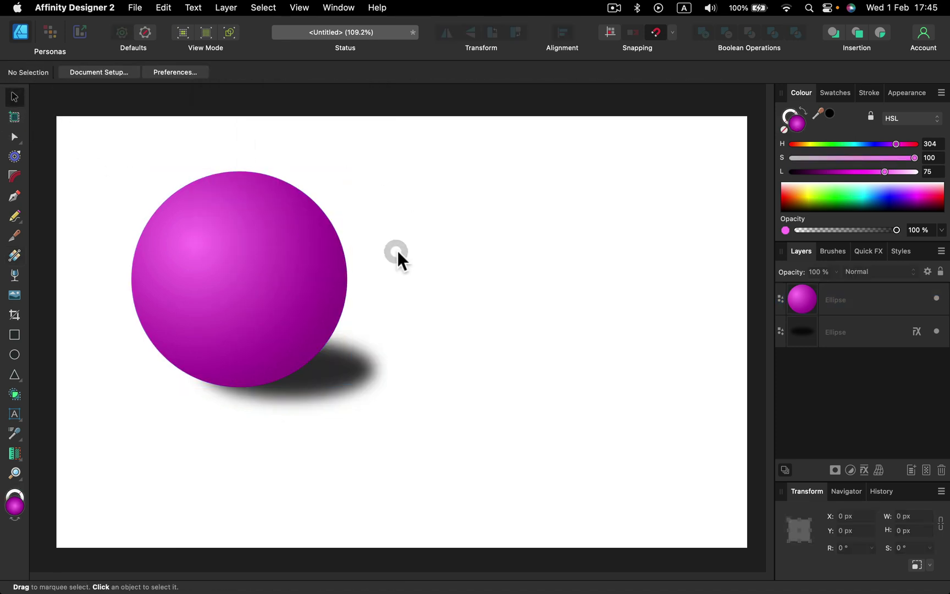
Marquee-select the sphere and its shadow ellipse, then delete both.
{"action": "left_click", "coordinate": [344, 376]}
{"action": "left_click", "coordinate": [85, 139]}
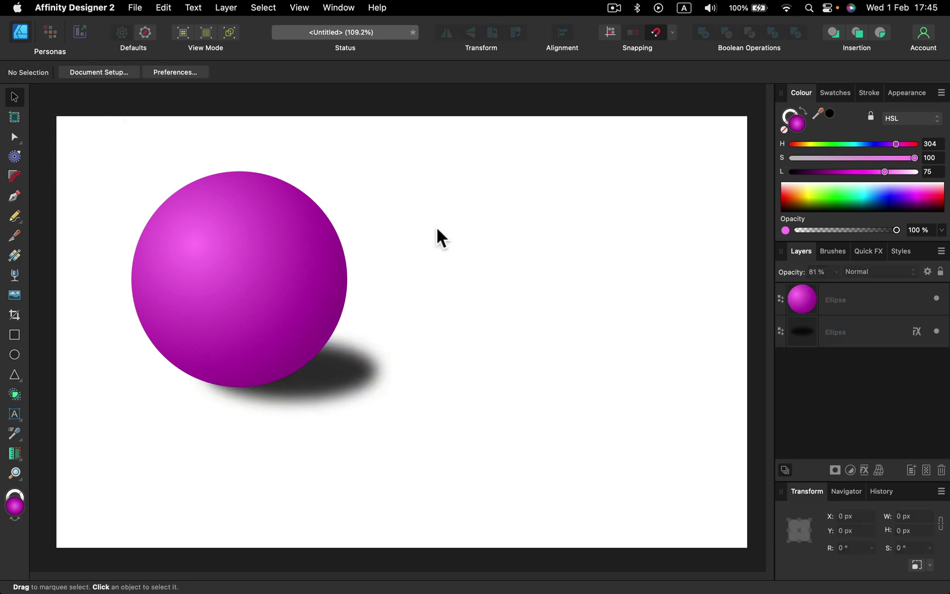
{"action": "left_click", "coordinate": [376, 370]}
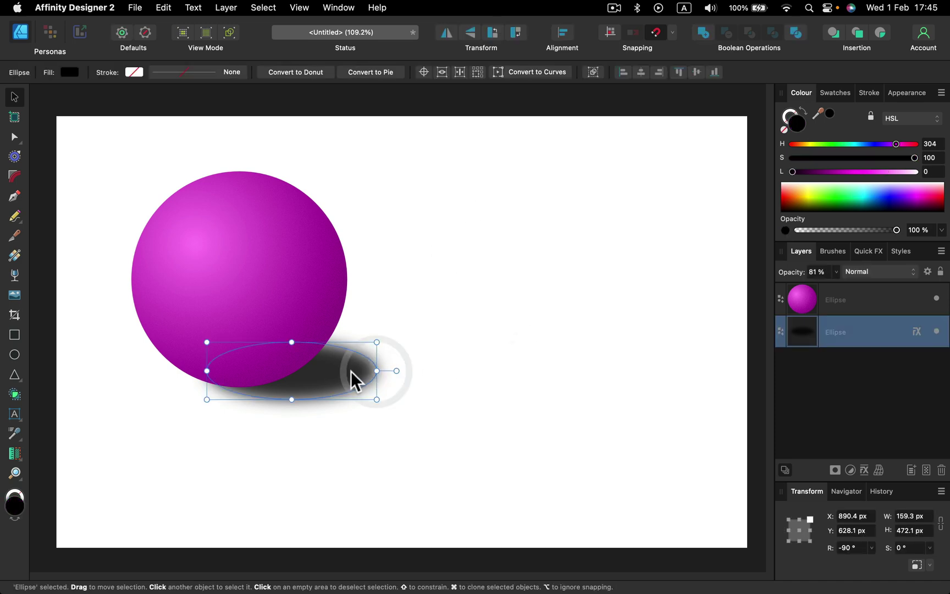
{"action": "left_click", "coordinate": [356, 371]}
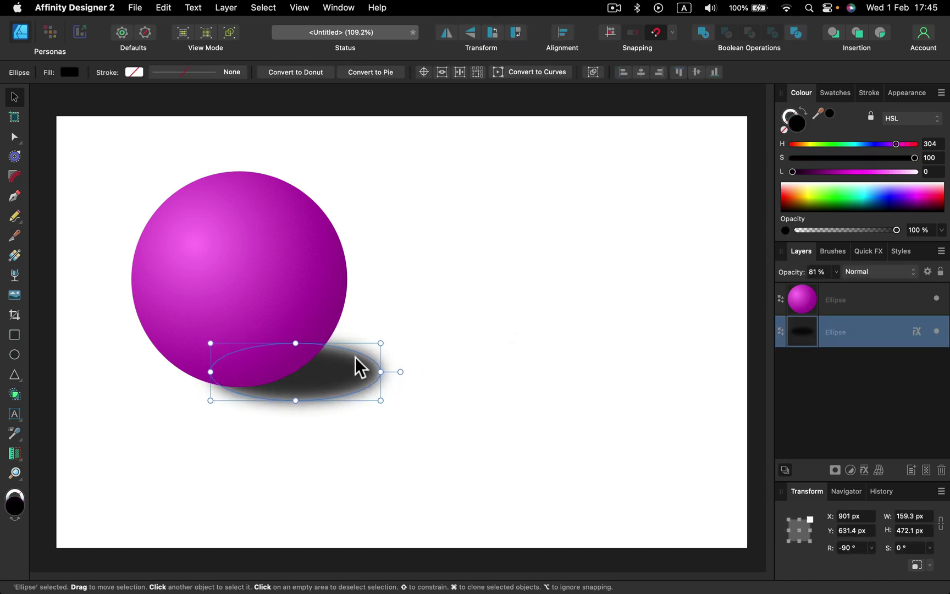
{"action": "left_click", "coordinate": [386, 218]}
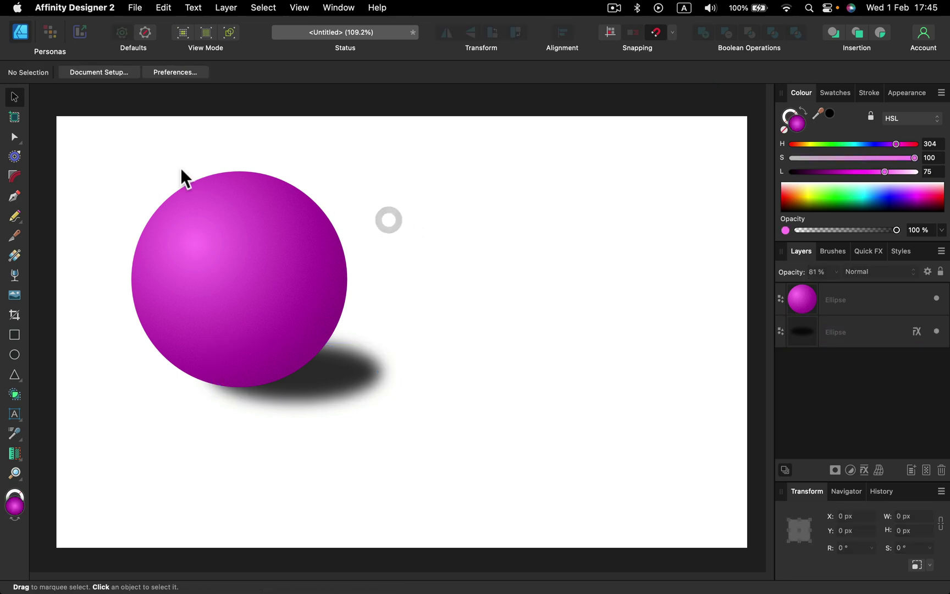
{"action": "left_click_drag", "start_coordinate": [63, 121], "coordinate": [507, 462]}
{"action": "key", "text": "Delete"}
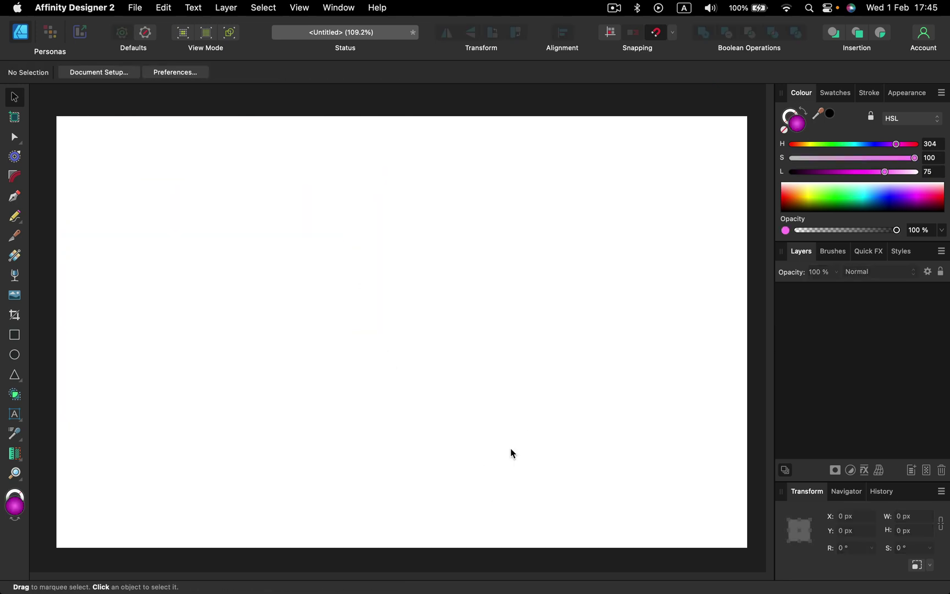
Type 'KruMark' as artistic text, enlarge it and centre it on the page.
{"action": "left_click_drag", "start_coordinate": [20, 413], "coordinate": [66, 417]}
{"action": "left_click", "coordinate": [325, 308]}
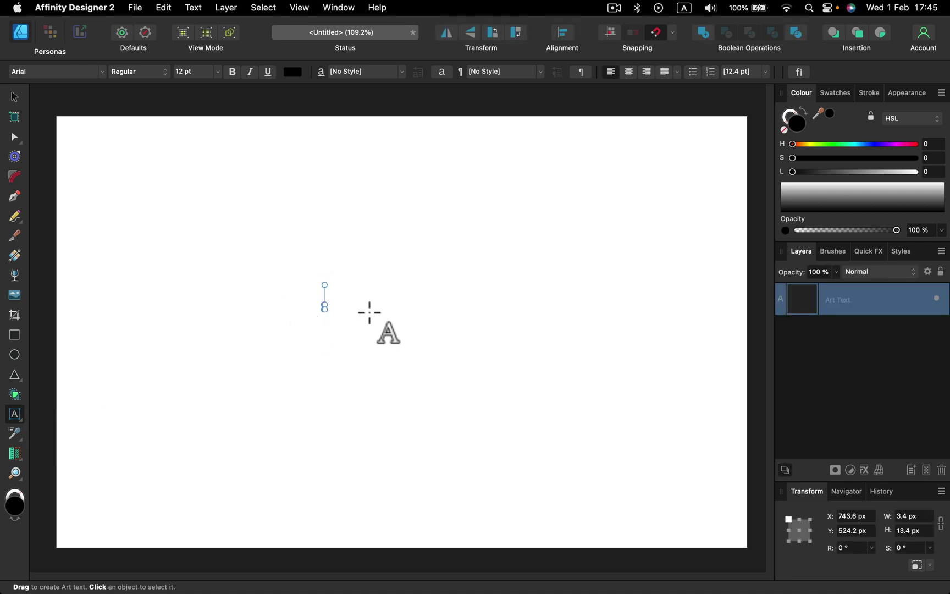
{"action": "type", "text": "Kru"}
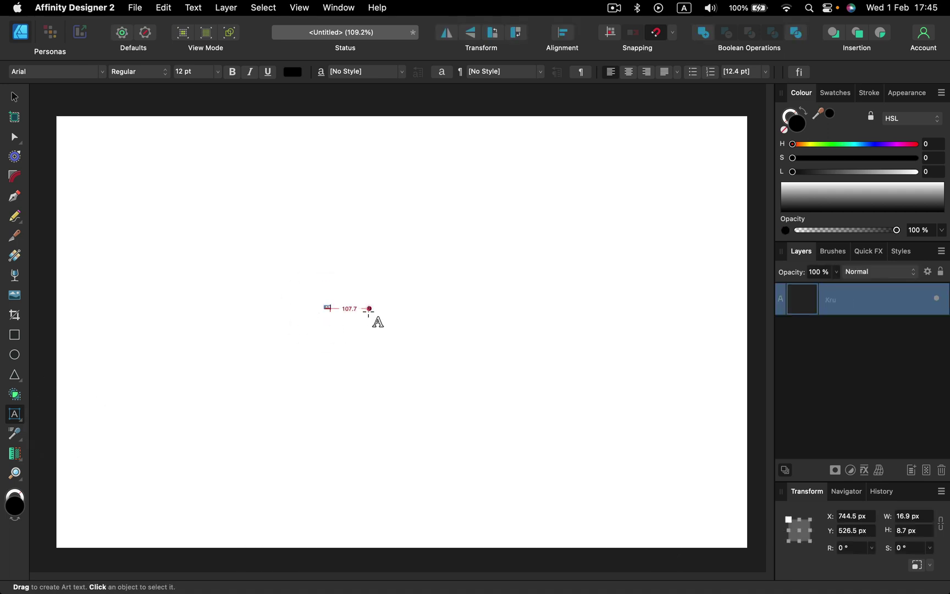
{"action": "type", "text": "Mark"}
{"action": "key", "text": "Escape"}
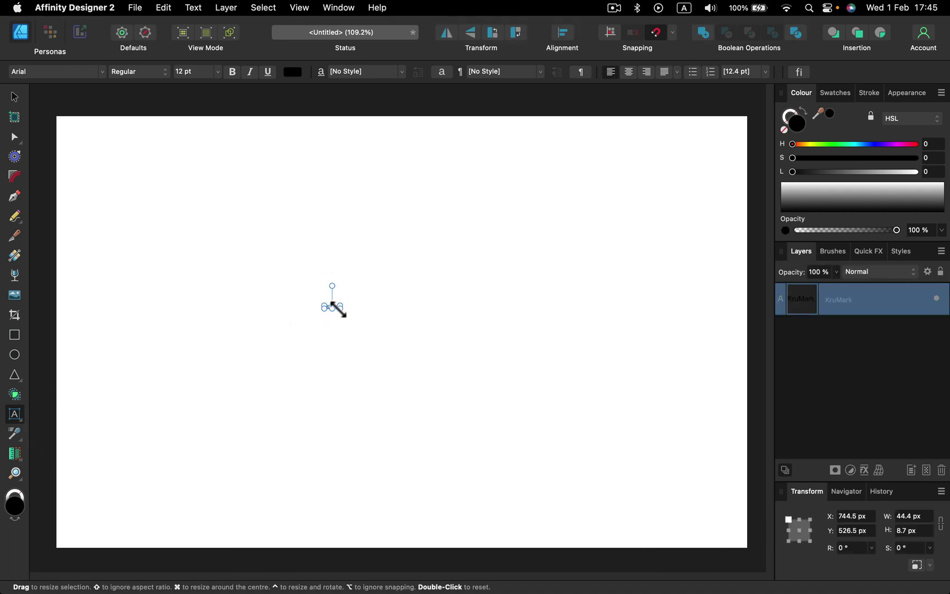
{"action": "left_click_drag", "start_coordinate": [338, 310], "coordinate": [575, 435]}
{"action": "left_click", "coordinate": [15, 98]}
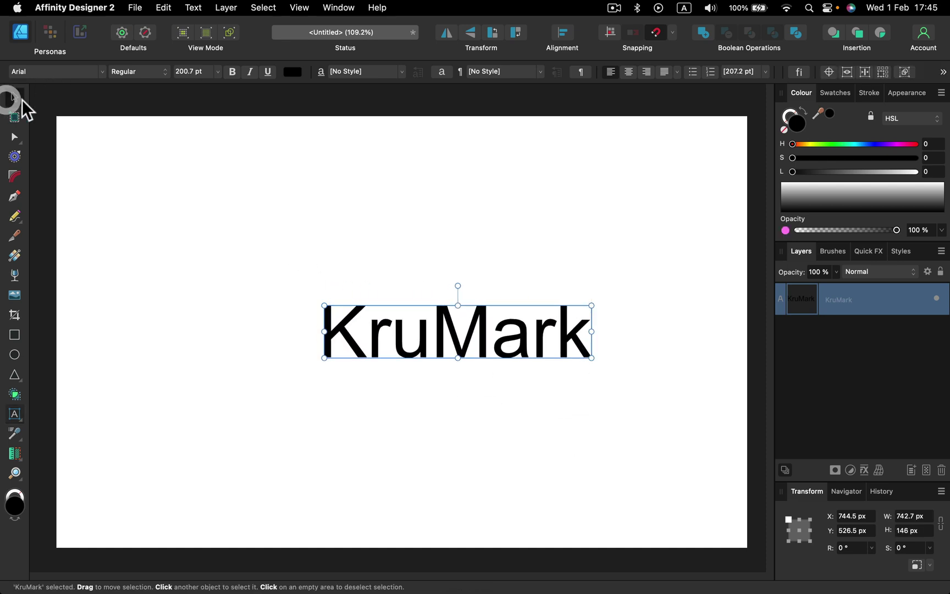
{"action": "left_click_drag", "start_coordinate": [447, 314], "coordinate": [258, 204]}
{"action": "left_click_drag", "start_coordinate": [400, 250], "coordinate": [636, 375]}
{"action": "left_click_drag", "start_coordinate": [576, 312], "coordinate": [560, 342]}
Set the text to Akira Expanded Super Bold at 211.6 pt and colour it dark red.
{"action": "left_click", "coordinate": [87, 74]}
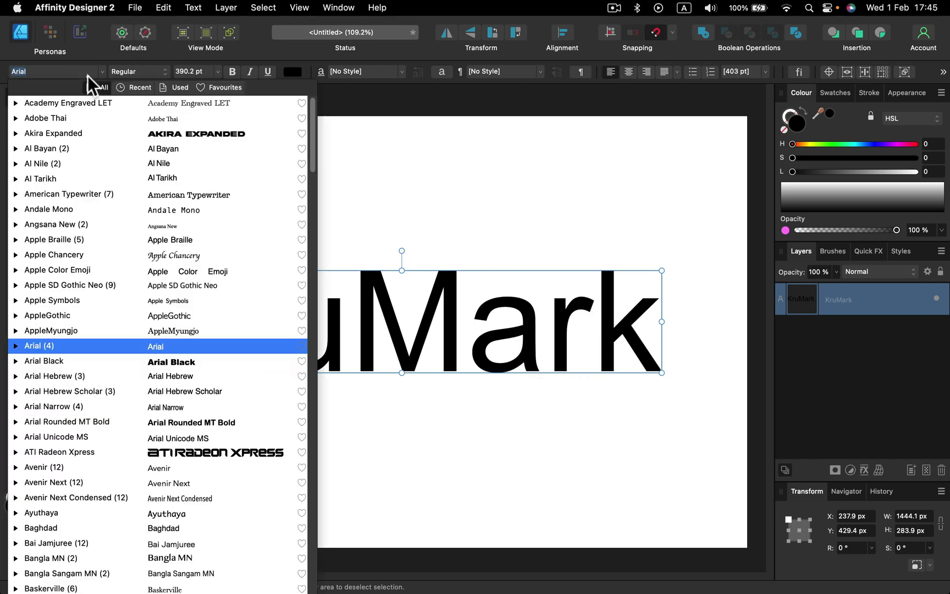
{"action": "left_click", "coordinate": [132, 132]}
{"action": "left_click_drag", "start_coordinate": [134, 372], "coordinate": [424, 343]}
{"action": "left_click_drag", "start_coordinate": [572, 326], "coordinate": [225, 304]}
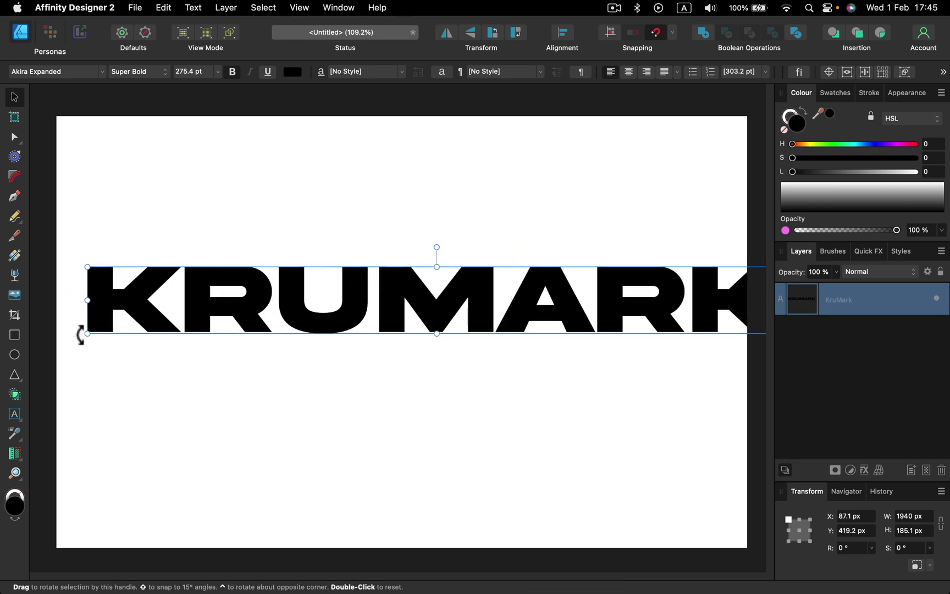
{"action": "left_click_drag", "start_coordinate": [106, 331], "coordinate": [267, 303]}
{"action": "left_click_drag", "start_coordinate": [910, 145], "coordinate": [934, 159]}
{"action": "mouse_move", "coordinate": [850, 171]}
{"action": "left_mouse_down"}
{"action": "mouse_move", "coordinate": [865, 172]}
{"action": "mouse_move", "coordinate": [843, 174]}
{"action": "left_mouse_up"}
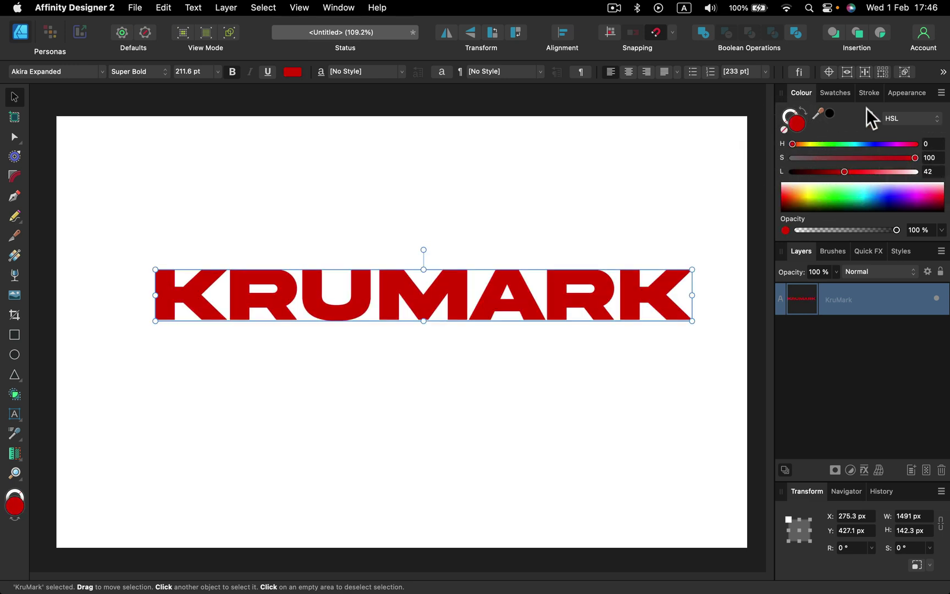
Switch the Colour panel to the wheel, make KRUMARK bright red (#FF1300), and re-centre it.
{"action": "left_click", "coordinate": [940, 94]}
{"action": "left_click", "coordinate": [926, 111]}
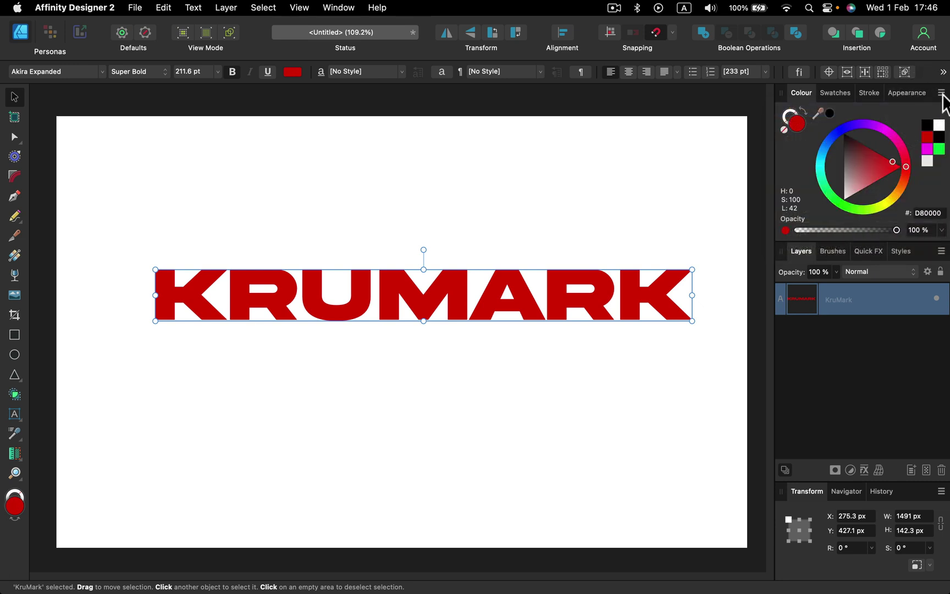
{"action": "left_click", "coordinate": [942, 94]}
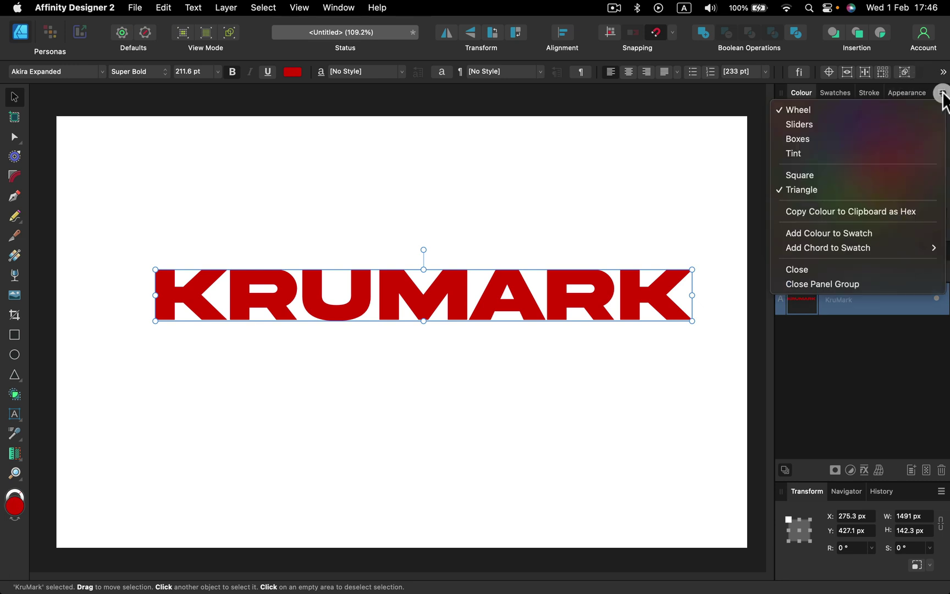
{"action": "left_click", "coordinate": [893, 123]}
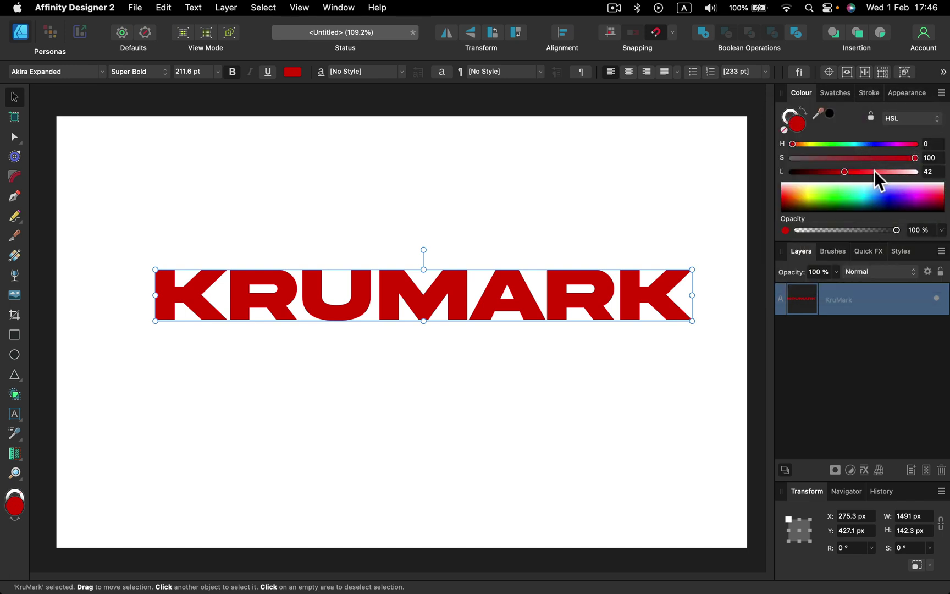
{"action": "left_click", "coordinate": [941, 93]}
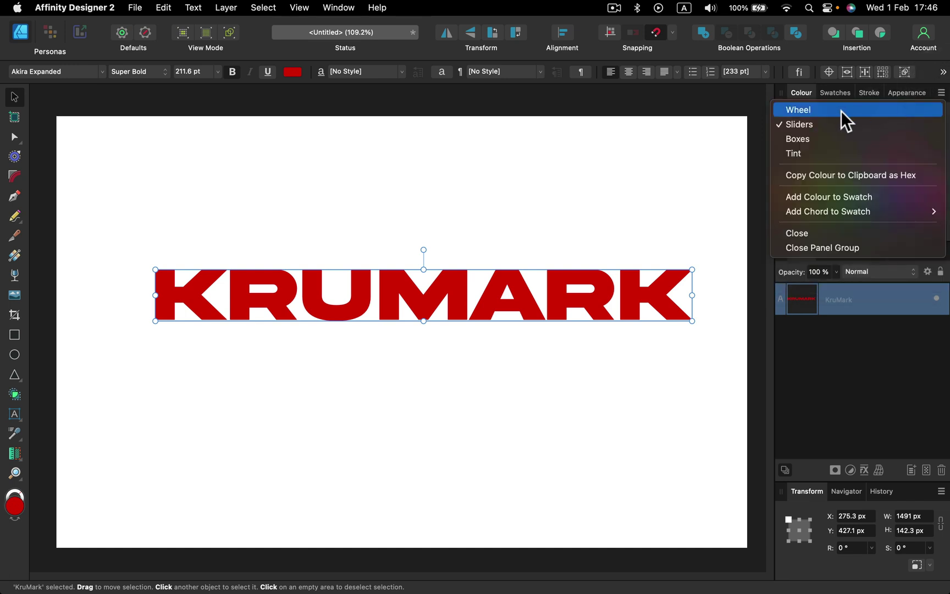
{"action": "left_click", "coordinate": [793, 108]}
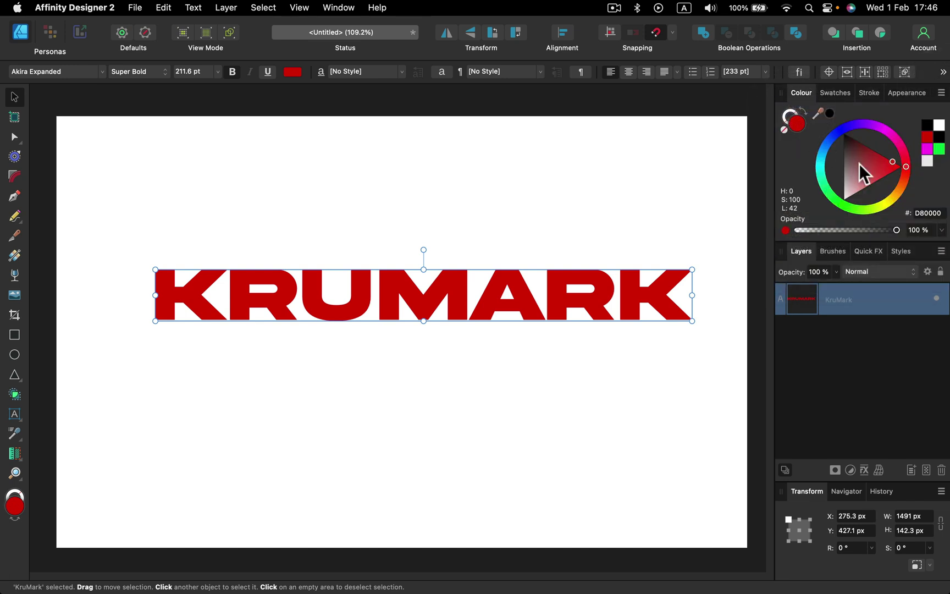
{"action": "left_click_drag", "start_coordinate": [862, 172], "coordinate": [912, 166]}
{"action": "left_click_drag", "start_coordinate": [595, 290], "coordinate": [559, 289]}
Clone KRUMARK directly beneath itself and fill the lower copy black (#000000).
{"action": "left_click", "coordinate": [504, 362]}
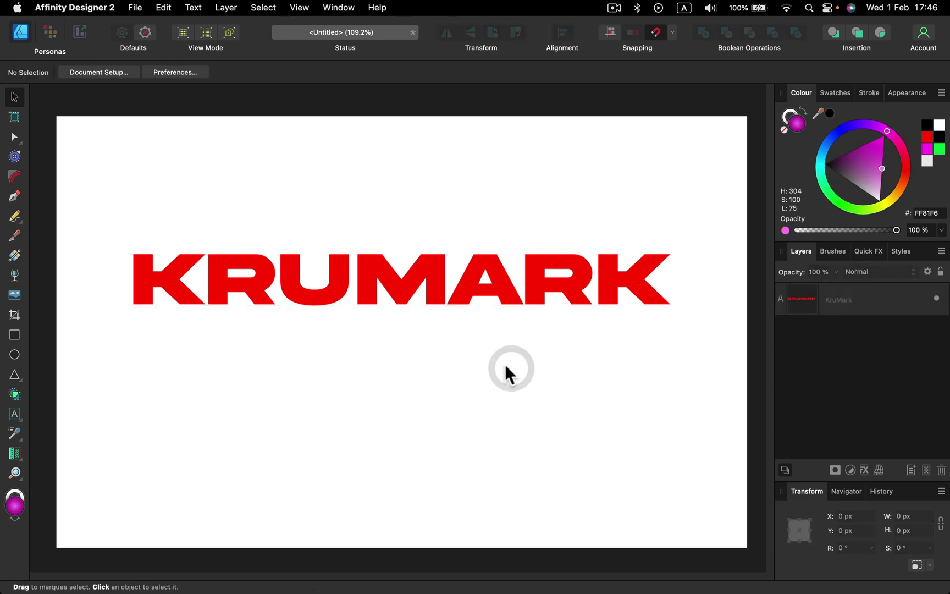
{"action": "left_click", "coordinate": [480, 290]}
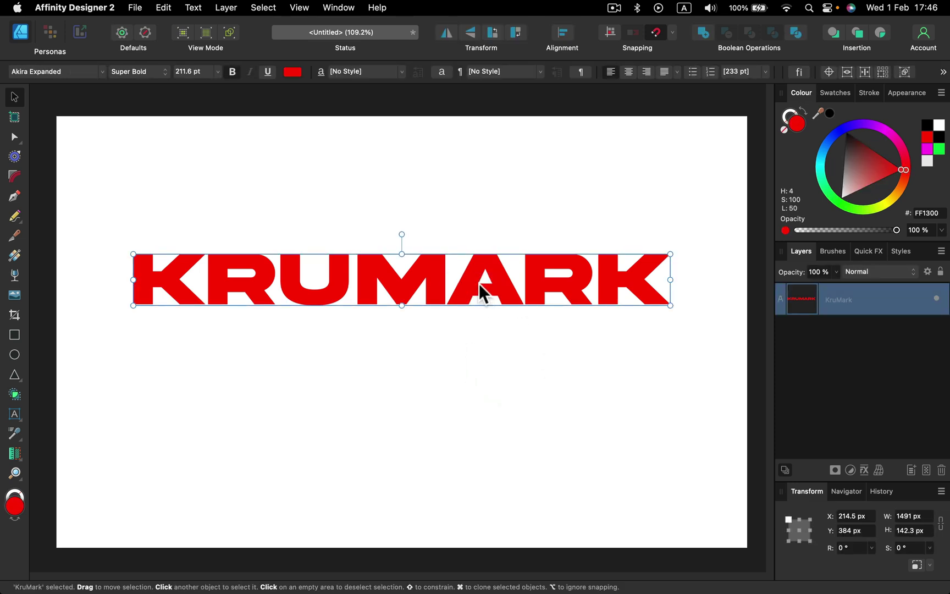
{"action": "left_click", "coordinate": [495, 349]}
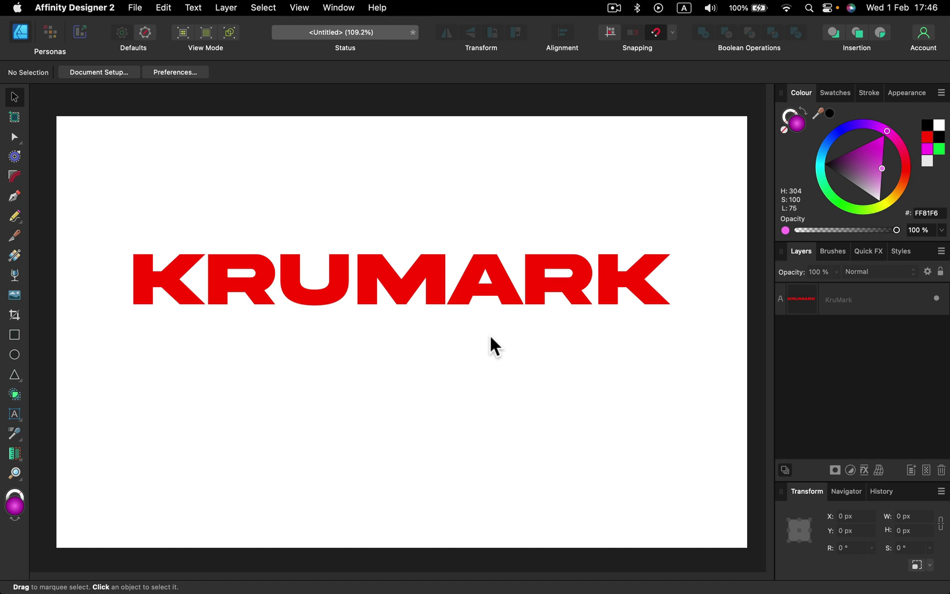
{"action": "left_click", "coordinate": [475, 269], "text": "super"}
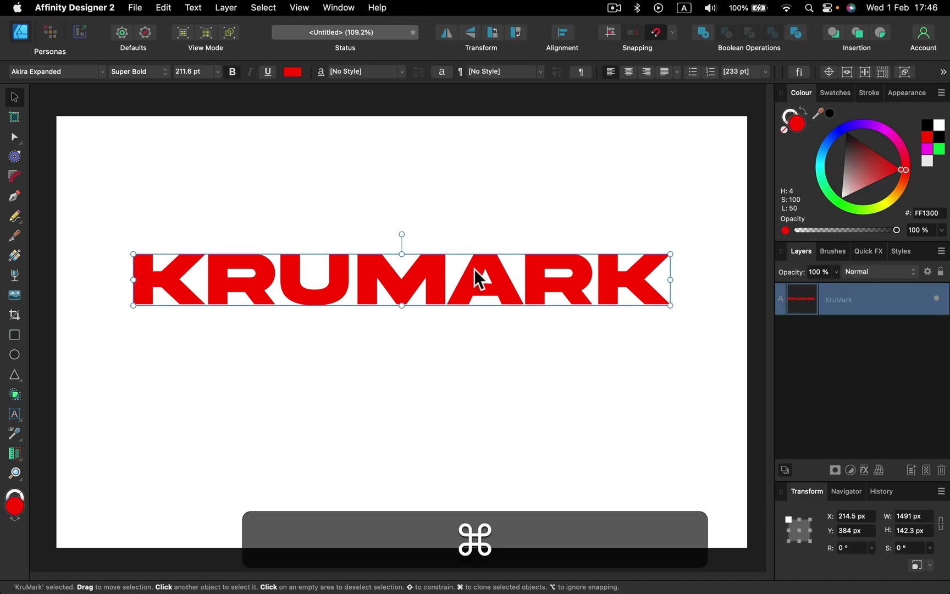
{"action": "left_click_drag", "start_coordinate": [474, 278], "coordinate": [474, 342]}
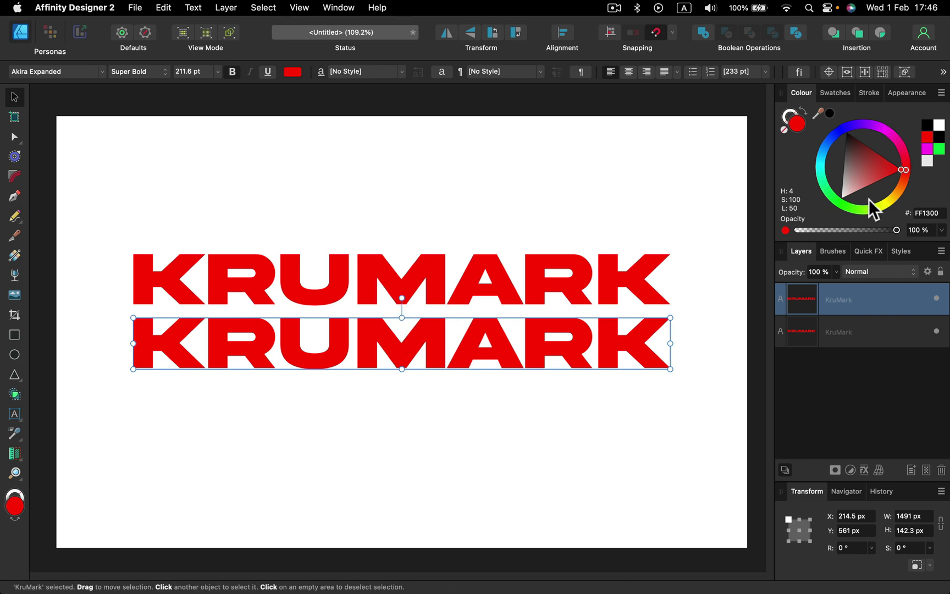
{"action": "left_click_drag", "start_coordinate": [854, 163], "coordinate": [843, 119]}
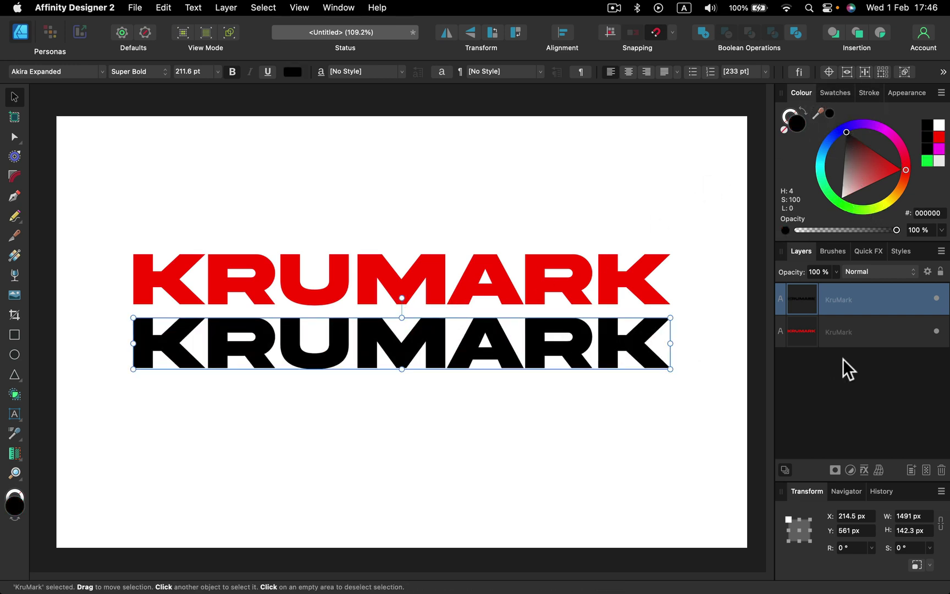
Give the black copy a 14.9 px Gaussian Blur and 66% layer opacity.
{"action": "left_click", "coordinate": [863, 470]}
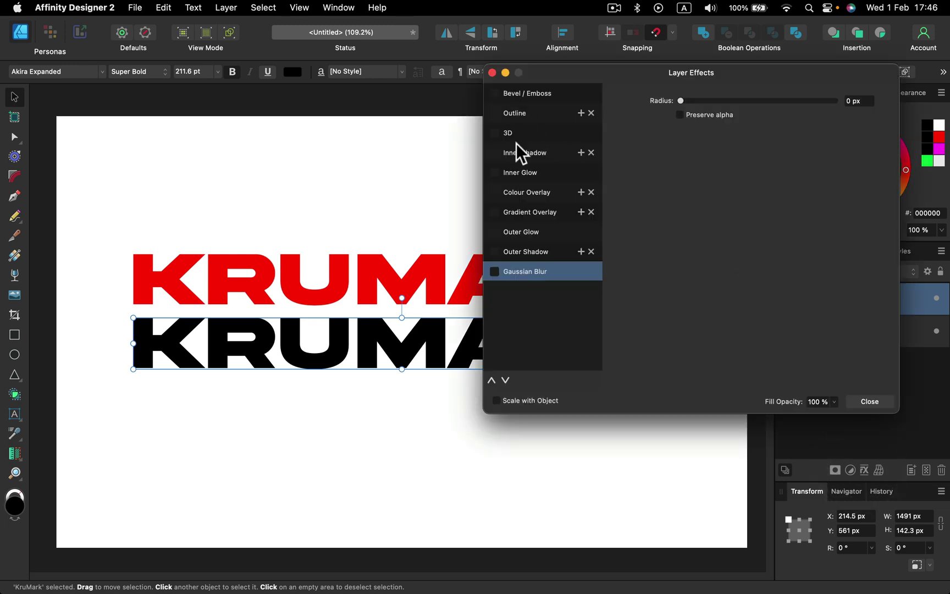
{"action": "left_click", "coordinate": [495, 271]}
{"action": "left_click_drag", "start_coordinate": [722, 101], "coordinate": [754, 105]}
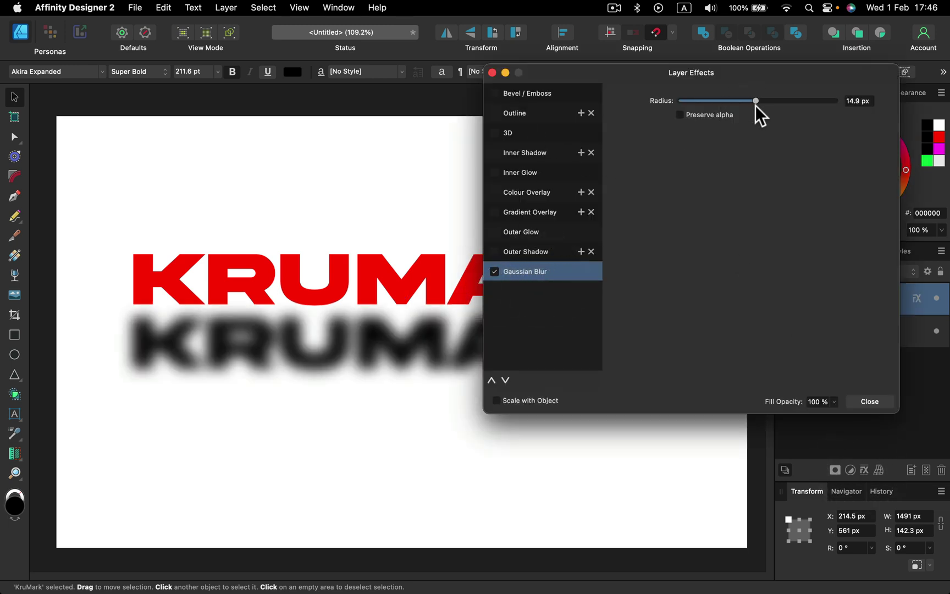
{"action": "left_click", "coordinate": [882, 401]}
{"action": "left_click", "coordinate": [836, 271]}
{"action": "left_click_drag", "start_coordinate": [833, 289], "coordinate": [795, 288]}
Move the blurred copy up and place its layer beneath the red KRUMARK.
{"action": "left_click", "coordinate": [530, 426]}
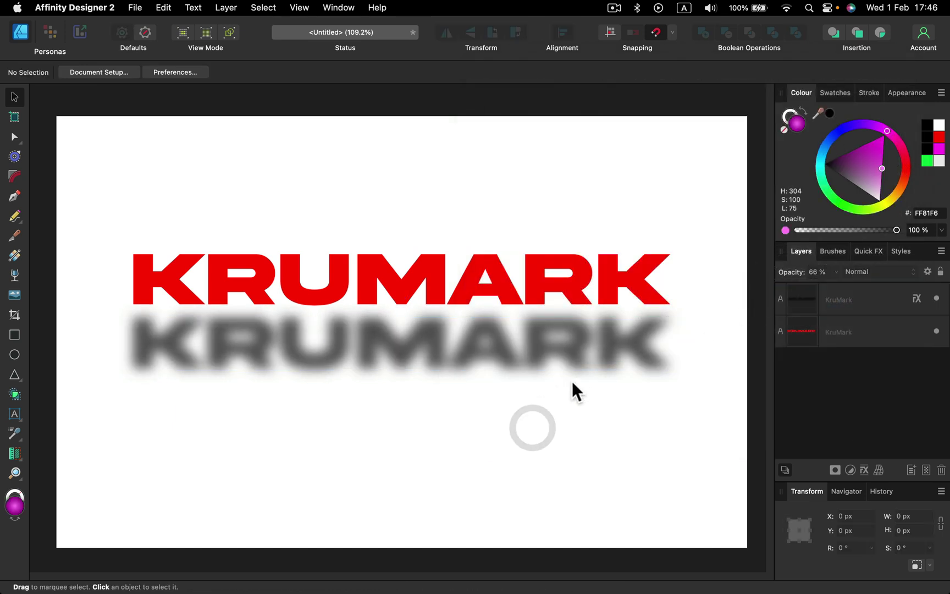
{"action": "left_click", "coordinate": [557, 348]}
{"action": "left_click_drag", "start_coordinate": [465, 358], "coordinate": [491, 323]}
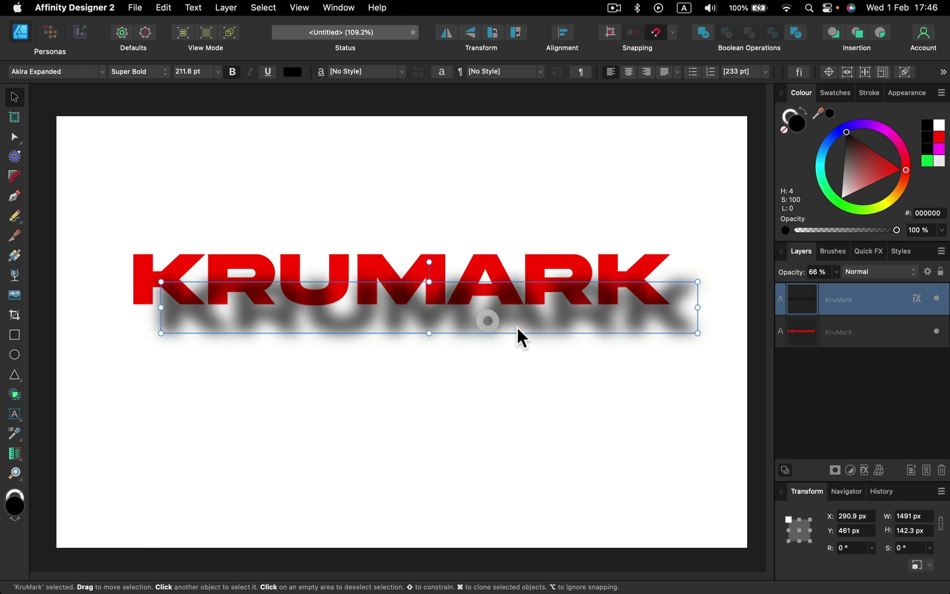
{"action": "left_click_drag", "start_coordinate": [899, 306], "coordinate": [877, 378]}
{"action": "left_click_drag", "start_coordinate": [685, 334], "coordinate": [647, 335]}
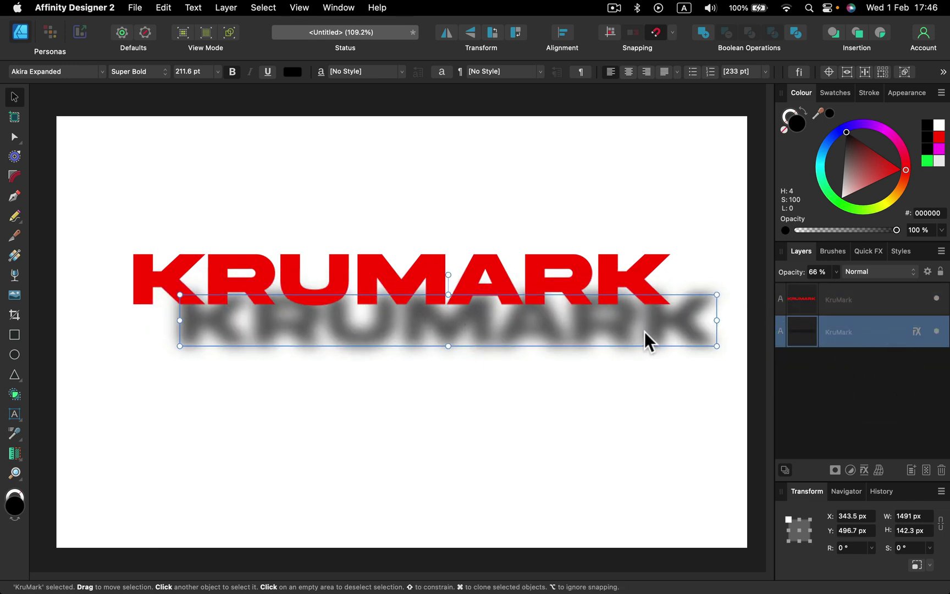
Squash the blurred shadow to about 55 px tall and position it just under the letters.
{"action": "left_click", "coordinate": [350, 189]}
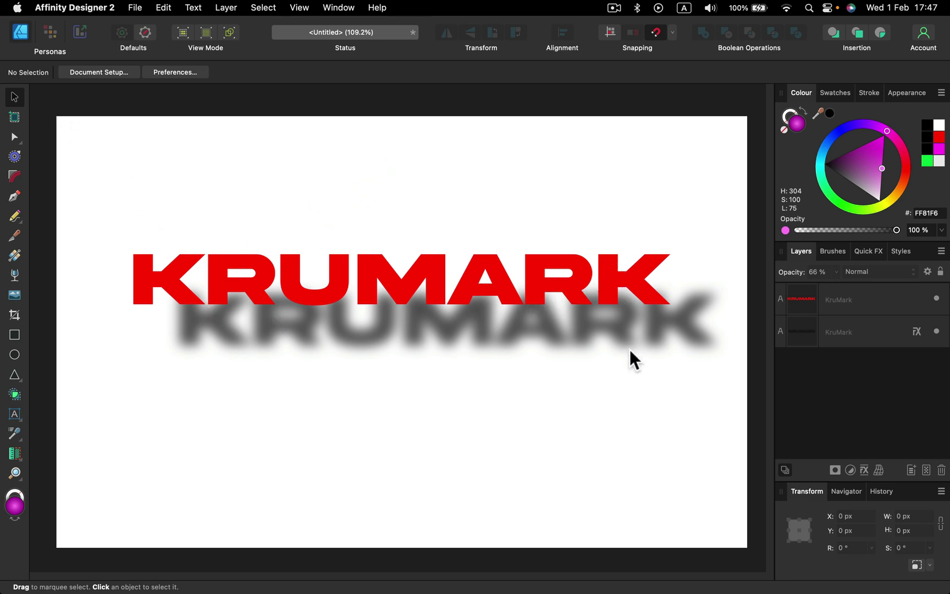
{"action": "left_click", "coordinate": [635, 329]}
{"action": "left_click_drag", "start_coordinate": [636, 329], "coordinate": [512, 340]}
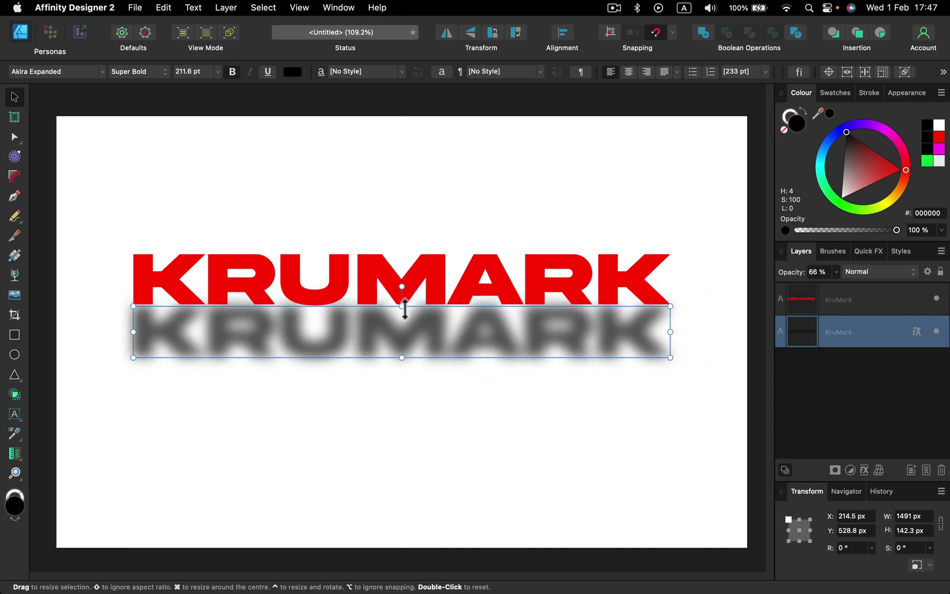
{"action": "left_click_drag", "start_coordinate": [405, 309], "coordinate": [410, 338]}
{"action": "left_click_drag", "start_coordinate": [474, 351], "coordinate": [478, 312]}
{"action": "left_click", "coordinate": [486, 363]}
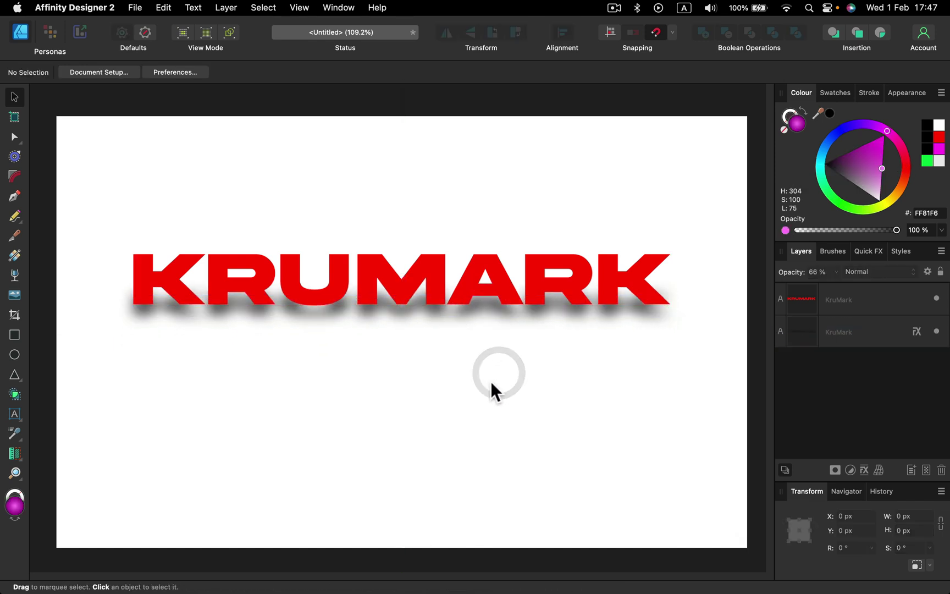
Lift the red KRUMARK about 20 px above its shadow and bring up its layer effects.
{"action": "left_click", "coordinate": [477, 310]}
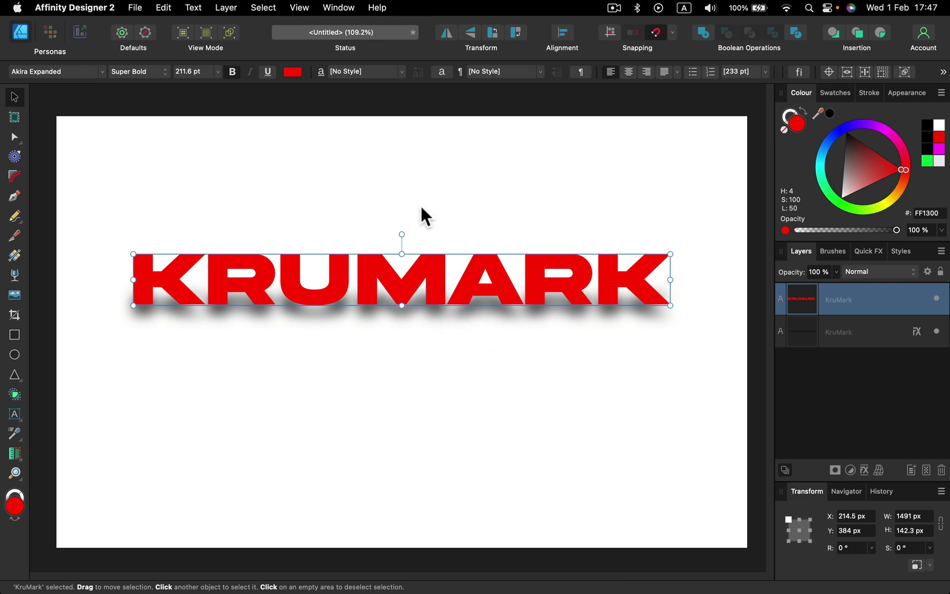
{"action": "key", "text": "t"}
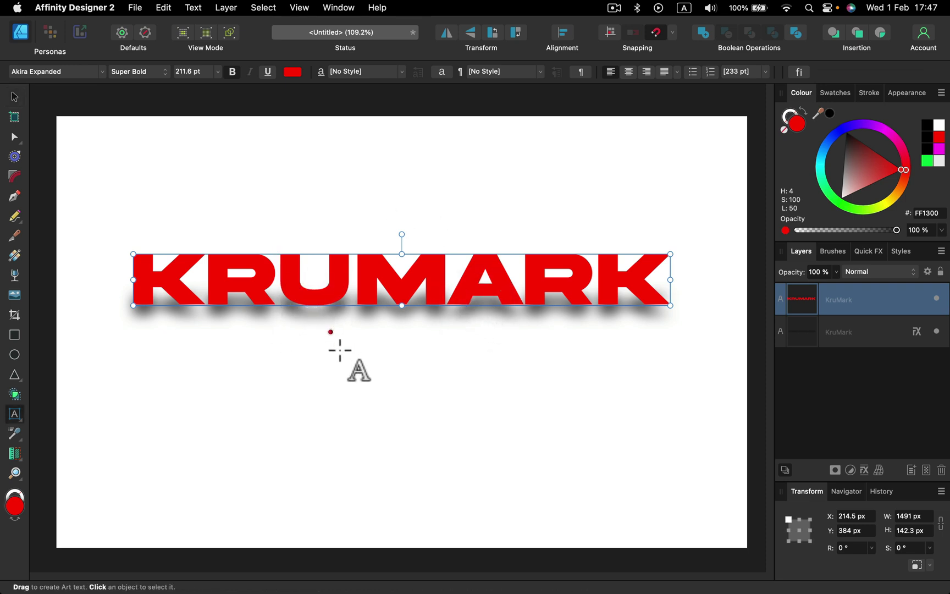
{"action": "left_click", "coordinate": [380, 401]}
{"action": "left_click", "coordinate": [14, 97]}
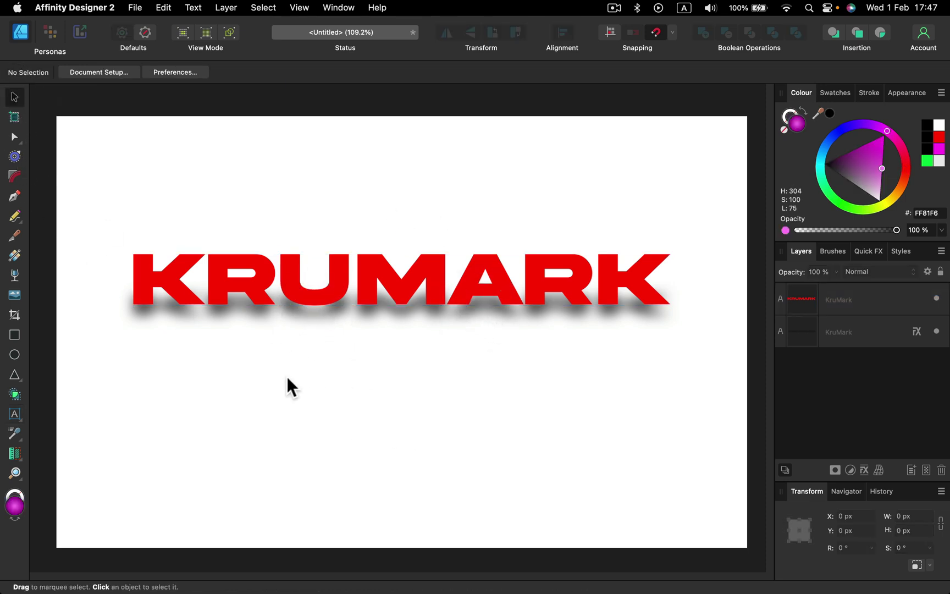
{"action": "left_click", "coordinate": [301, 329]}
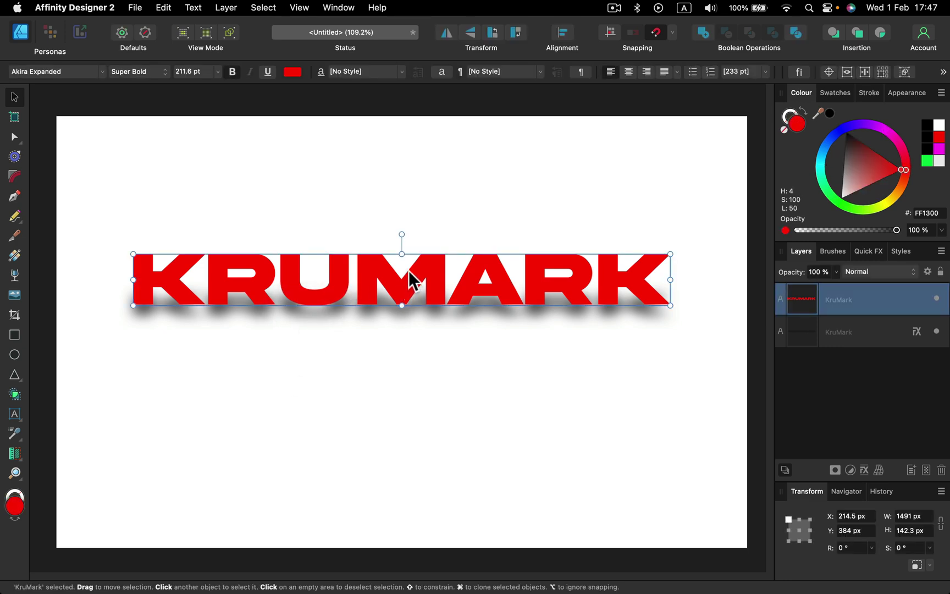
{"action": "left_click_drag", "start_coordinate": [413, 281], "coordinate": [410, 271]}
{"action": "left_click", "coordinate": [412, 330]}
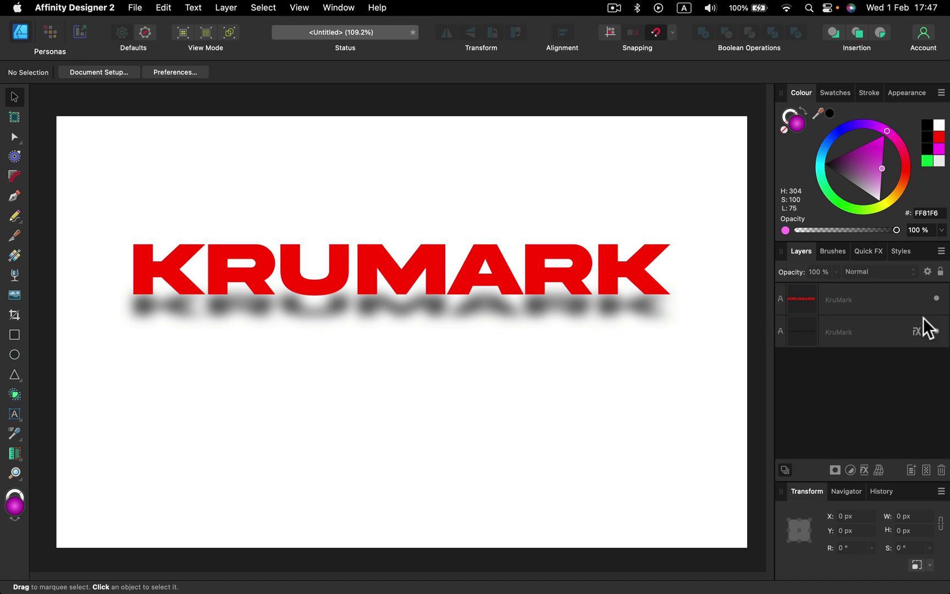
{"action": "mouse_move", "coordinate": [923, 334]}
{"action": "left_click", "coordinate": [622, 267]}
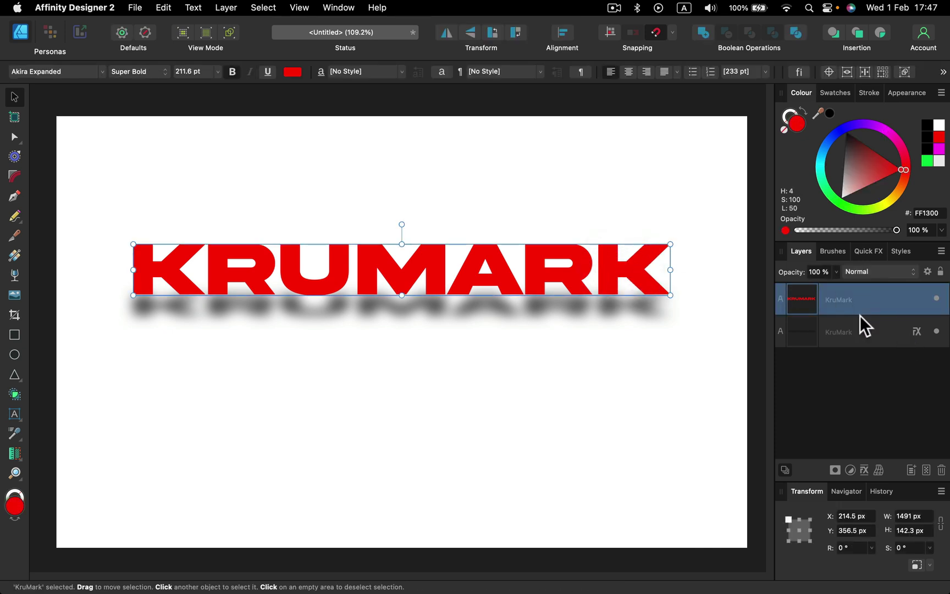
{"action": "left_click", "coordinate": [864, 470]}
Add an outer shadow and a 39.4 px inner shadow to red KRUMARK, then move it up-left.
{"action": "left_click", "coordinate": [551, 252]}
{"action": "left_click_drag", "start_coordinate": [714, 132], "coordinate": [801, 155]}
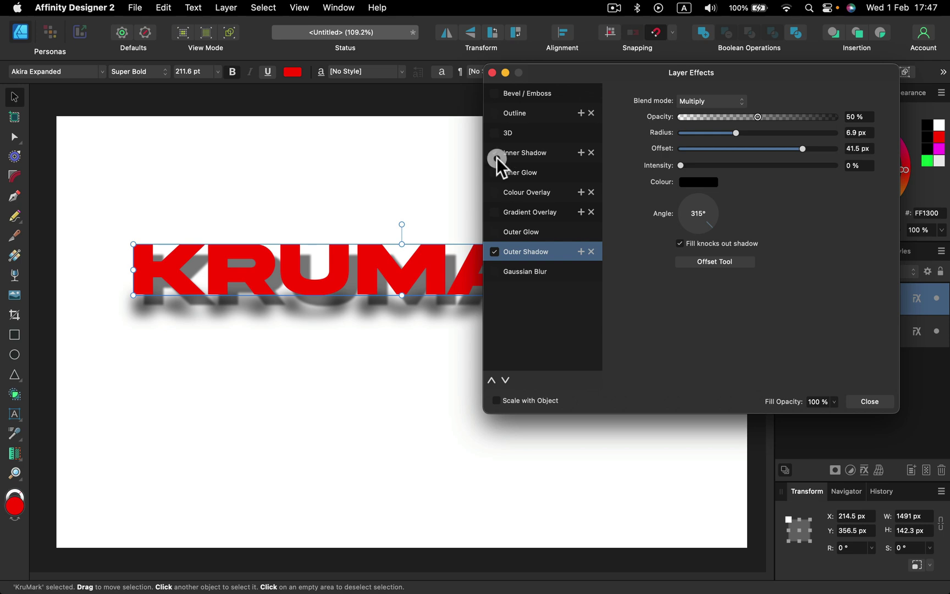
{"action": "left_click", "coordinate": [525, 153]}
{"action": "left_click_drag", "start_coordinate": [698, 132], "coordinate": [798, 133]}
{"action": "left_click", "coordinate": [874, 401]}
{"action": "left_click", "coordinate": [585, 391]}
{"action": "left_click_drag", "start_coordinate": [569, 269], "coordinate": [547, 225]}
Stretch the blurred copy back to 215.8 px tall and slide it under the red text.
{"action": "left_click", "coordinate": [826, 319]}
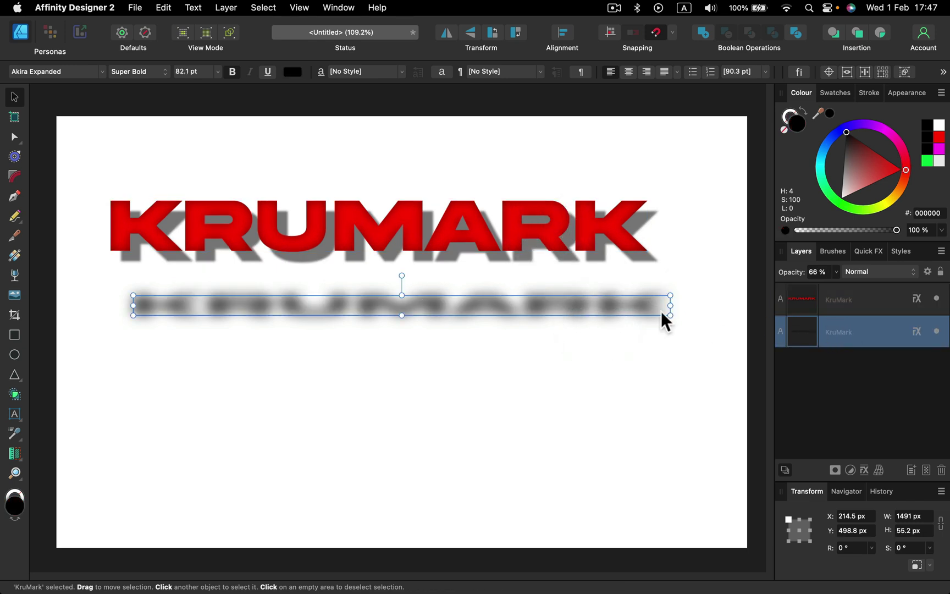
{"action": "left_click_drag", "start_coordinate": [402, 315], "coordinate": [397, 372]}
{"action": "left_click_drag", "start_coordinate": [279, 330], "coordinate": [255, 327]}
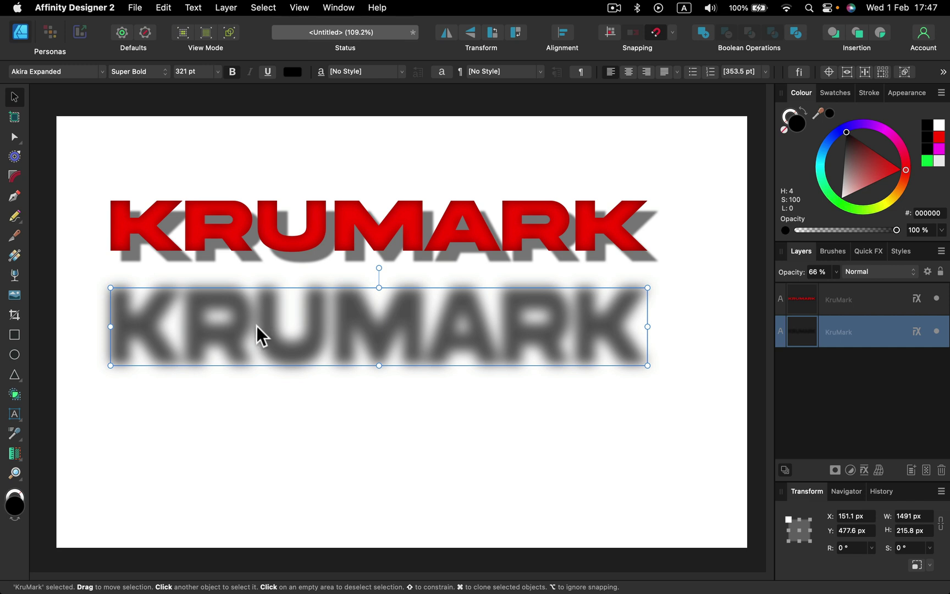